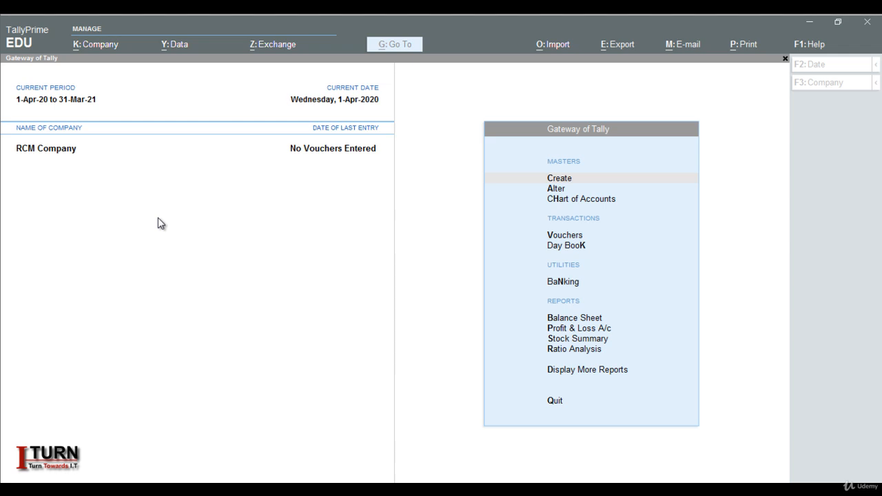
Open RCM Company's features and proceed into its GST details.
{"action": "left_click", "coordinate": [158, 218]}
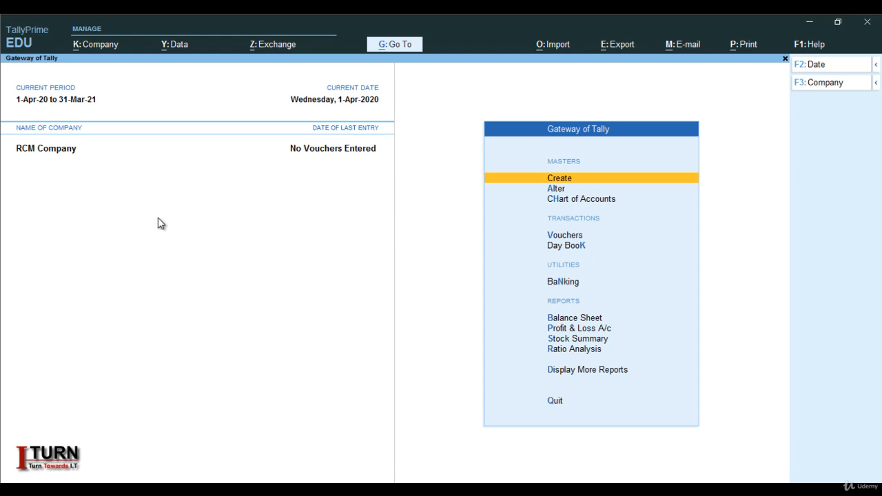
{"action": "key", "text": "F11"}
{"action": "key", "text": "Return"}
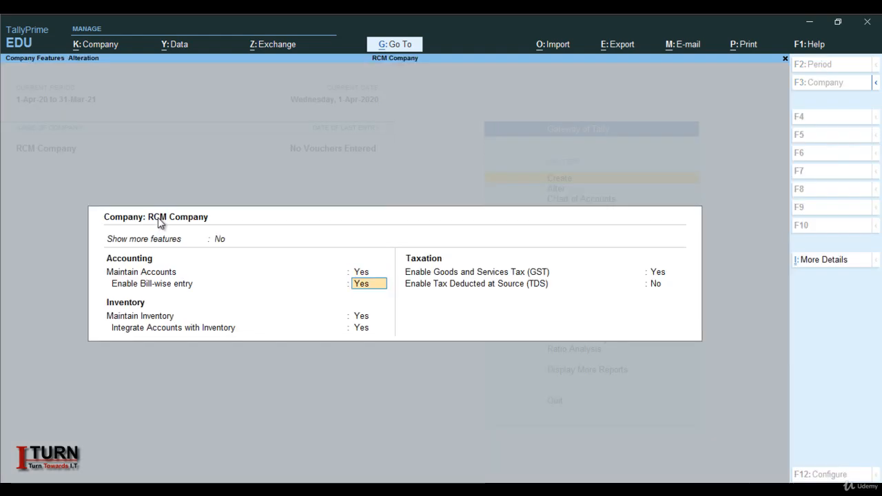
{"action": "key", "text": "Return"}
{"action": "key", "text": "Return"}
{"action": "key", "text": "Return"}
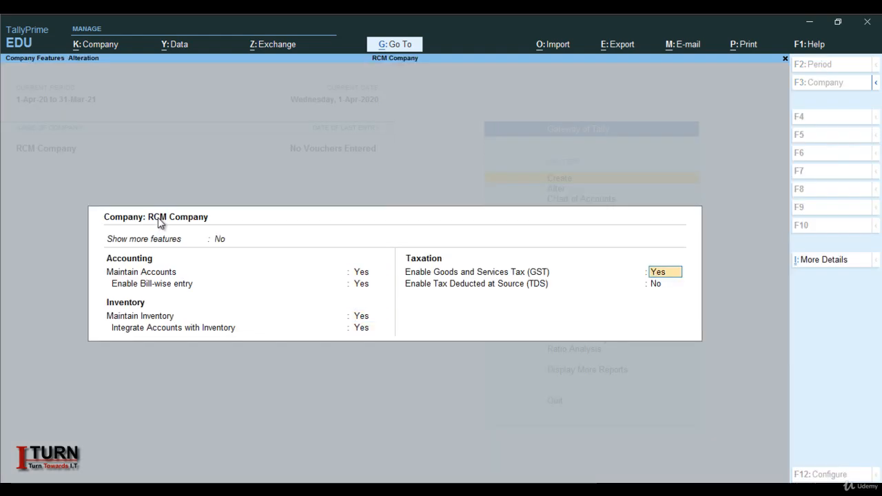
Keep state Uttar Pradesh and Regular registration, and enter the company's GSTIN.
{"action": "key", "text": "Return"}
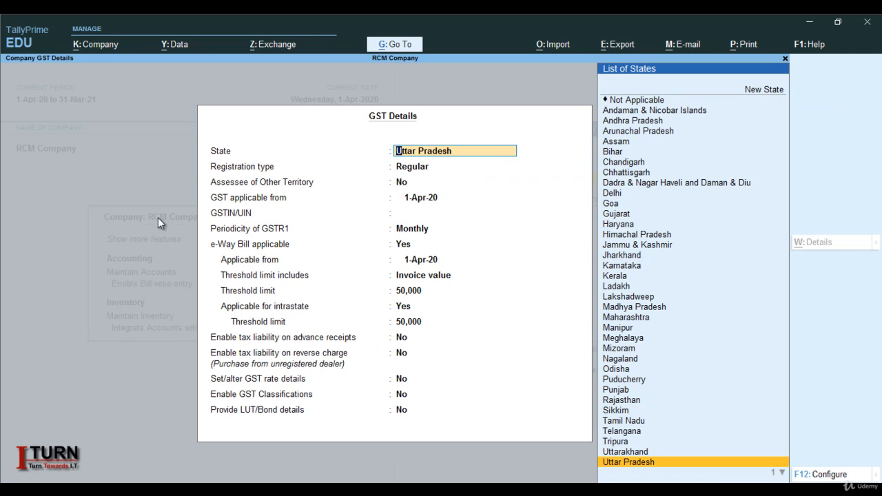
{"action": "key", "text": "Return"}
{"action": "key", "text": "Return"}
{"action": "key", "text": "Return"}
{"action": "key", "text": "Return"}
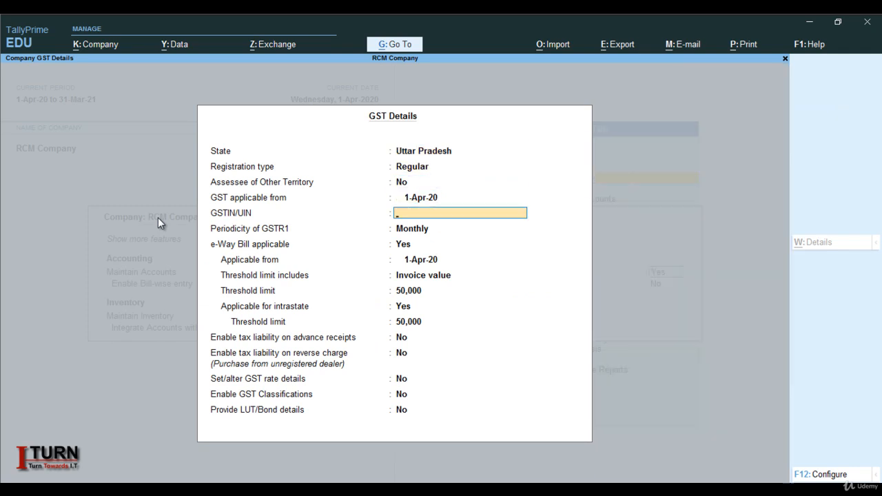
{"action": "type", "text": "09FGFGSAGSSA"}
Keep GSTR1 periodicity Monthly and set e-Way Bill applicable to No.
{"action": "key", "text": "Return"}
{"action": "key", "text": "Return"}
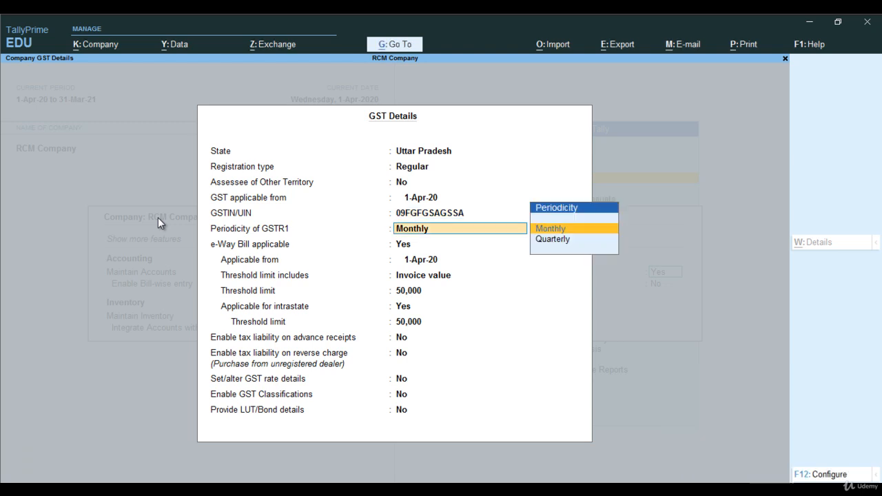
{"action": "key", "text": "Return"}
{"action": "type", "text": "n"}
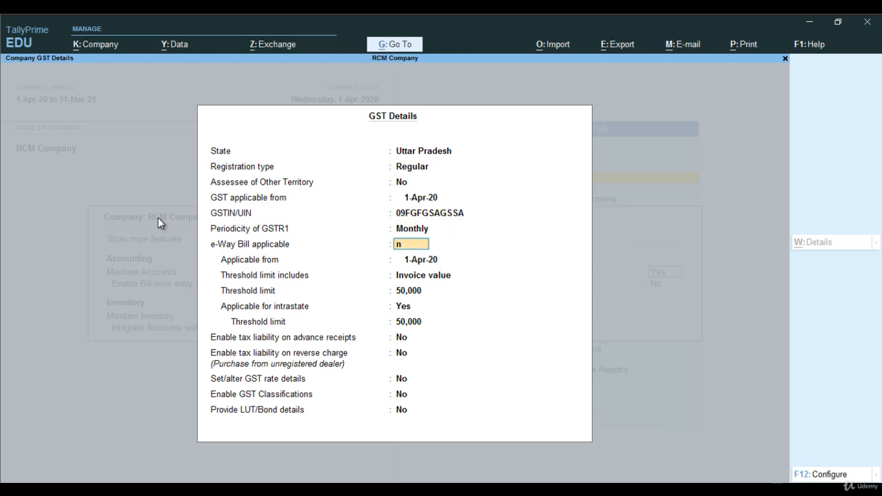
{"action": "key", "text": "Return"}
{"action": "key", "text": "Return"}
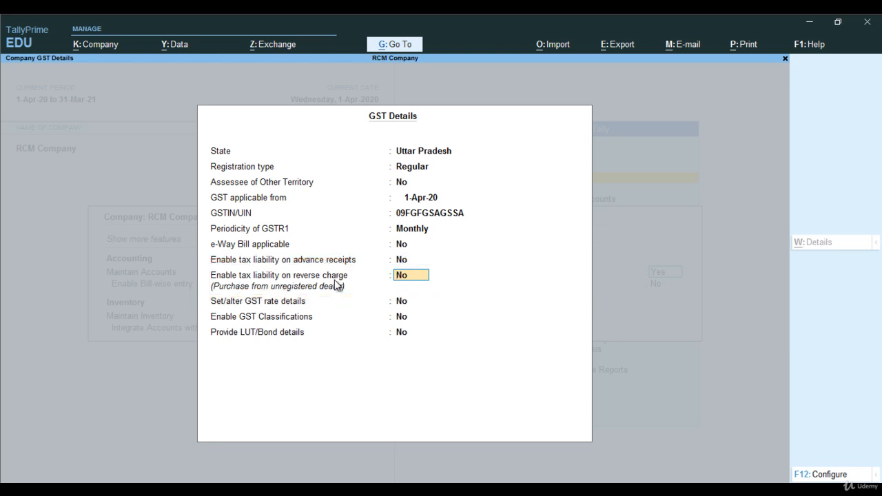
Enable tax liability on reverse charge and accept the GST details and company features.
{"action": "type", "text": "y"}
{"action": "key", "text": "Return"}
{"action": "key", "text": "Return"}
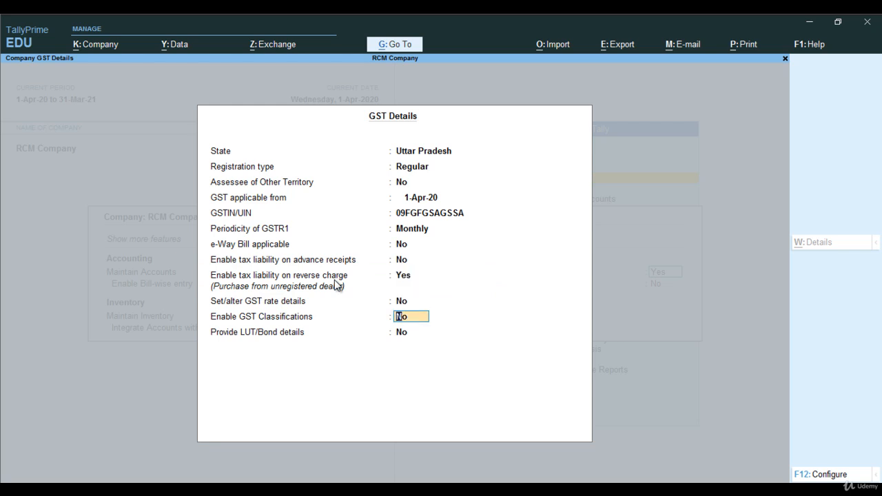
{"action": "key", "text": "Return"}
{"action": "key", "text": "Return"}
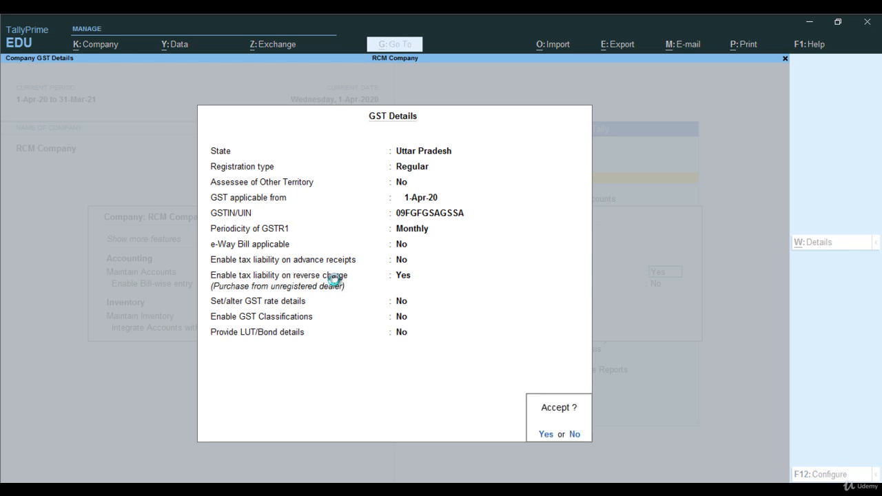
{"action": "key", "text": "Return"}
{"action": "key", "text": "Return"}
{"action": "key", "text": "Return"}
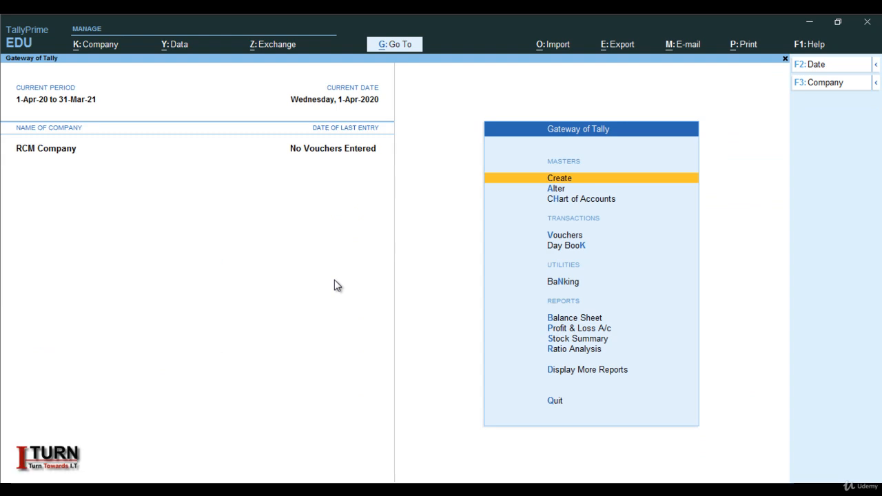
Open voucher entry and switch to a Purchase voucher.
{"action": "key", "text": "Down"}
{"action": "key", "text": "Down"}
{"action": "key", "text": "Down"}
{"action": "key", "text": "Down"}
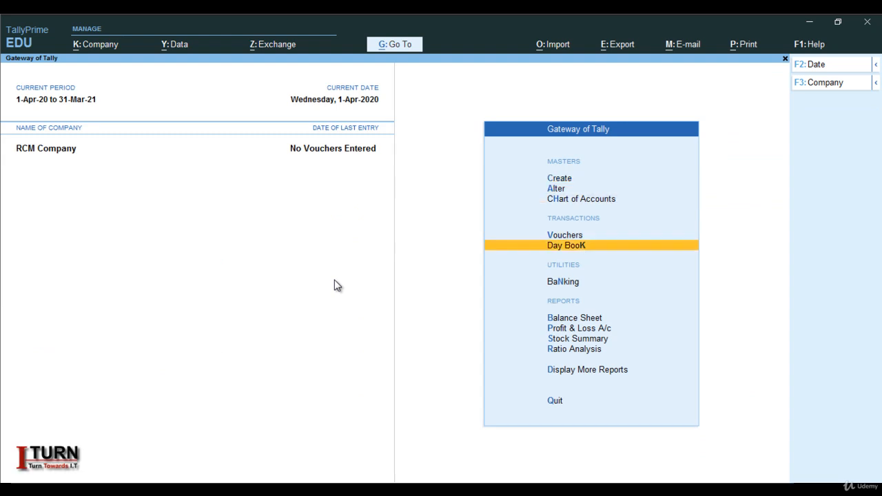
{"action": "key", "text": "Up"}
{"action": "key", "text": "Return"}
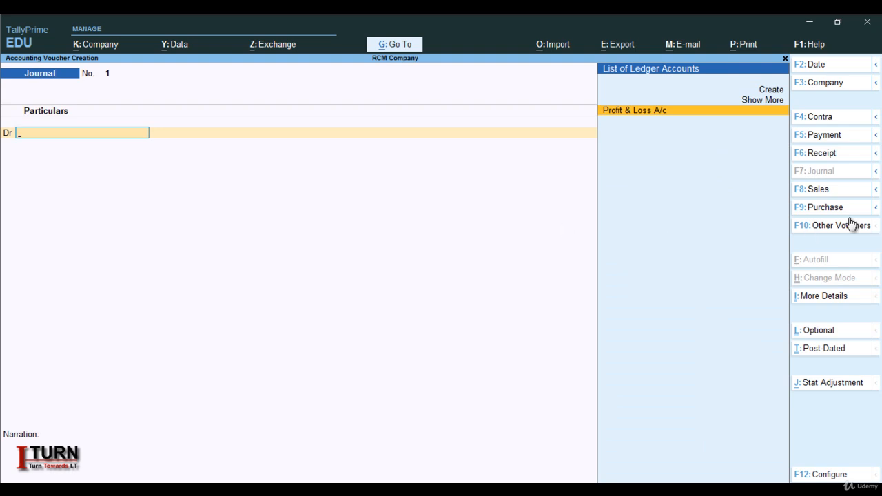
{"action": "left_click", "coordinate": [816, 209]}
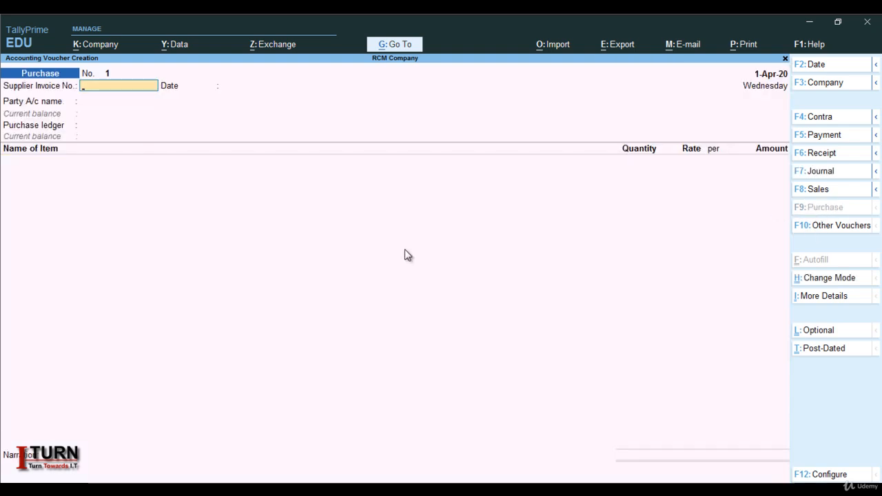
Enter 454 as the supplier invoice number and keep the date 1-Apr-20.
{"action": "type", "text": "454"}
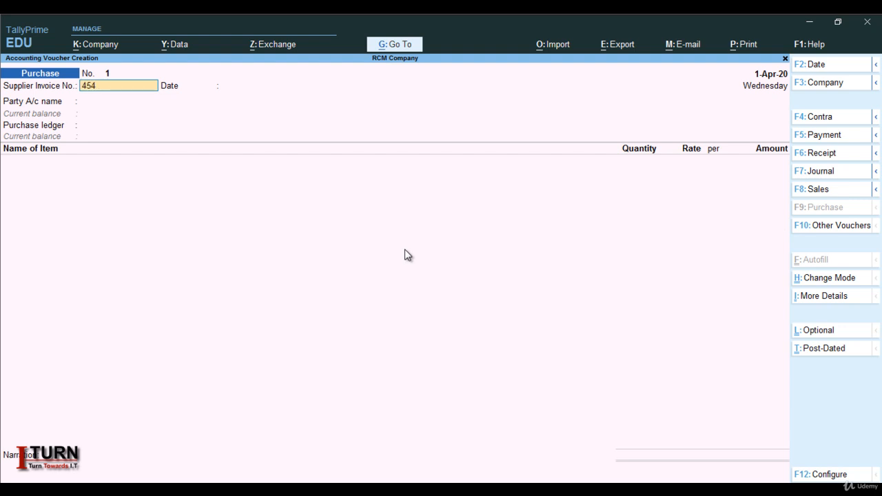
{"action": "key", "text": "Return"}
{"action": "key", "text": "Return"}
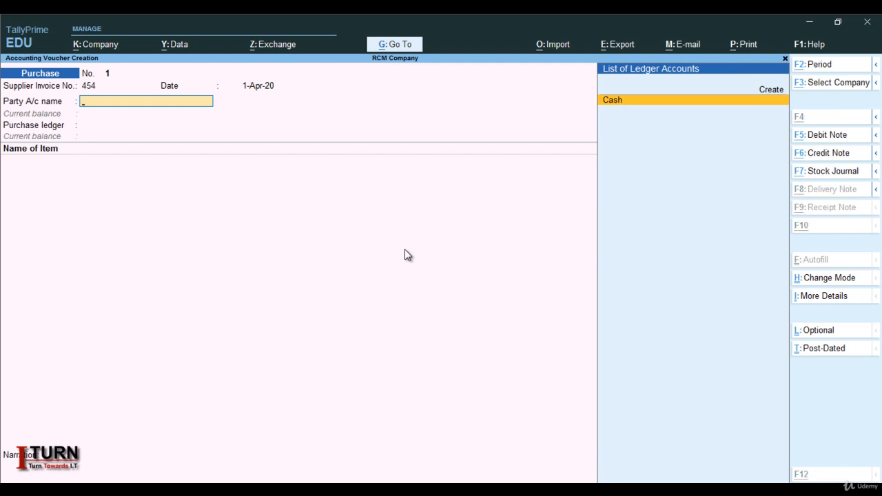
Create a new party ledger with the supplier's name under Sundry Creditors.
{"action": "key", "text": "alt+c"}
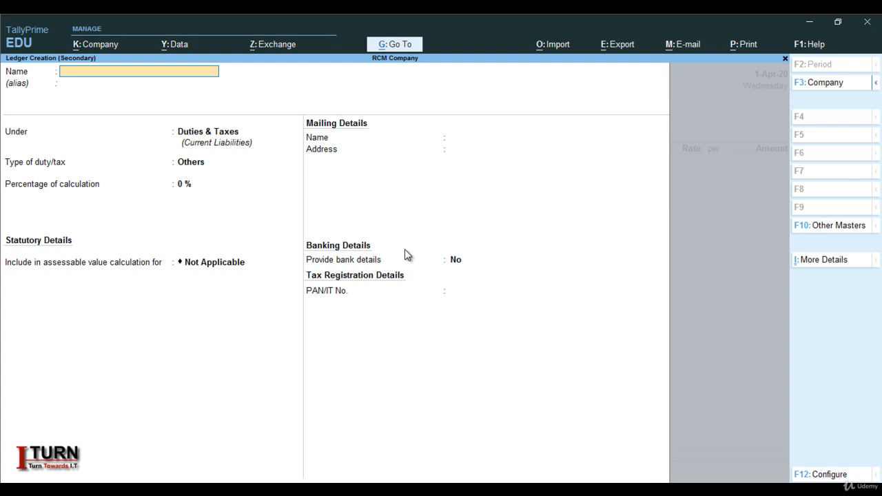
{"action": "type", "text": "Ram"}
{"action": "key", "text": "Return"}
{"action": "key", "text": "Return"}
{"action": "type", "text": "Su"}
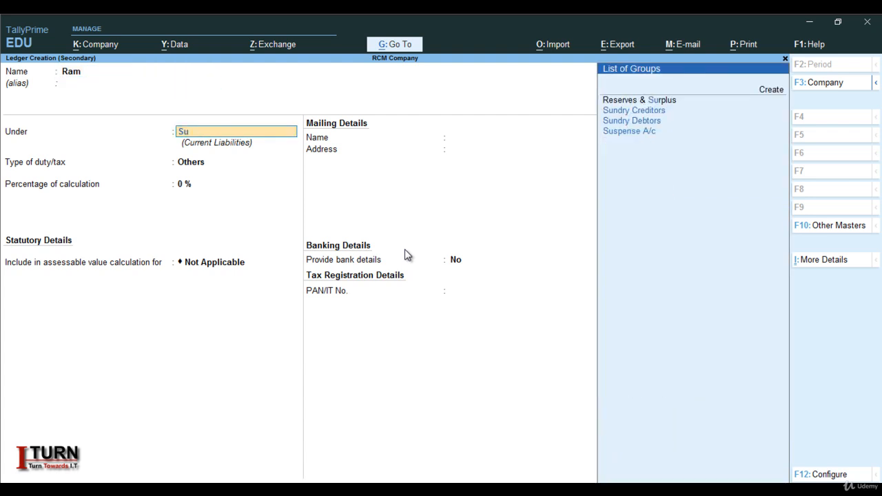
{"action": "key", "text": "Down"}
{"action": "key", "text": "Return"}
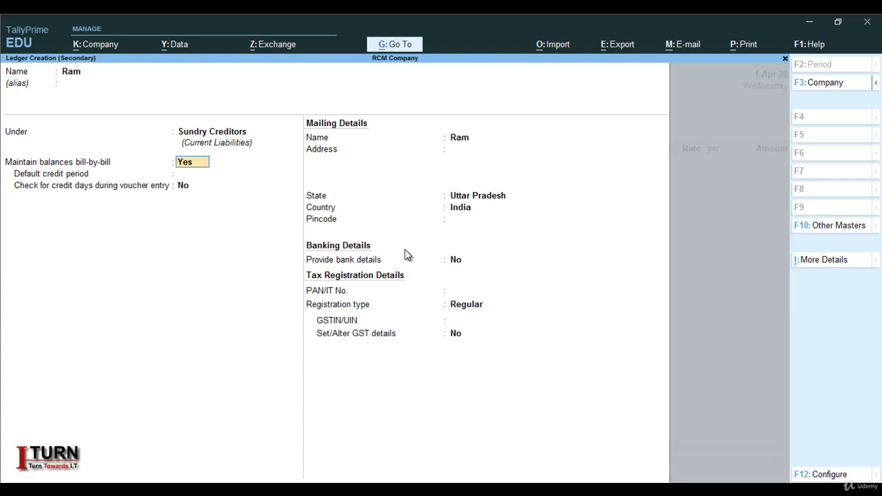
Accept the default billing, mailing and tax registration fields of the supplier ledger.
{"action": "key", "text": "Return"}
{"action": "key", "text": "Return"}
{"action": "key", "text": "Return"}
{"action": "key", "text": "Return"}
{"action": "key", "text": "Return"}
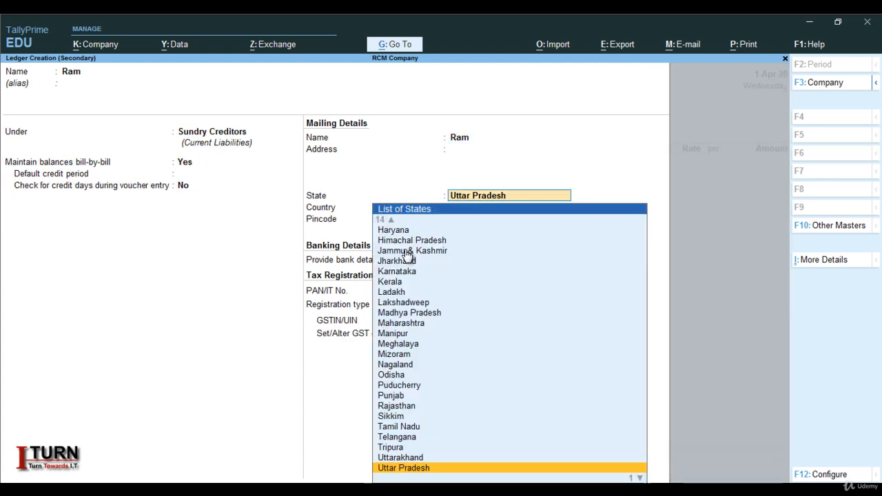
{"action": "key", "text": "Return"}
{"action": "key", "text": "Return"}
{"action": "key", "text": "Return"}
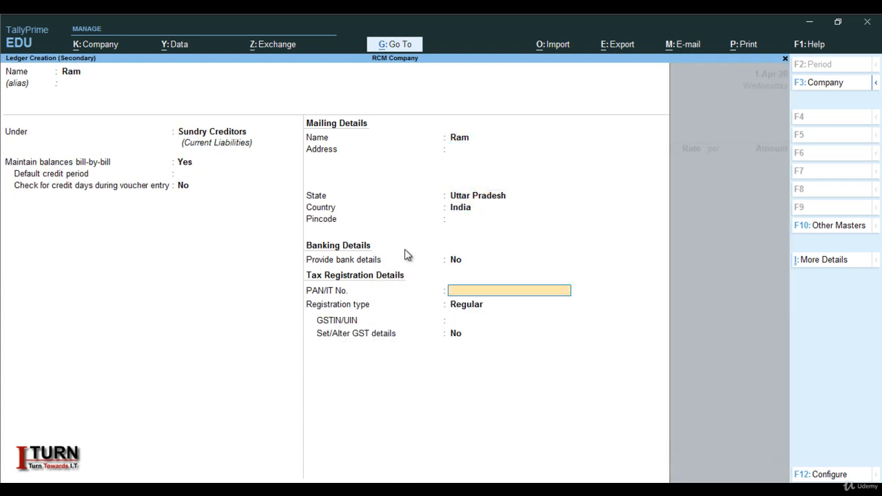
{"action": "key", "text": "Return"}
{"action": "key", "text": "Return"}
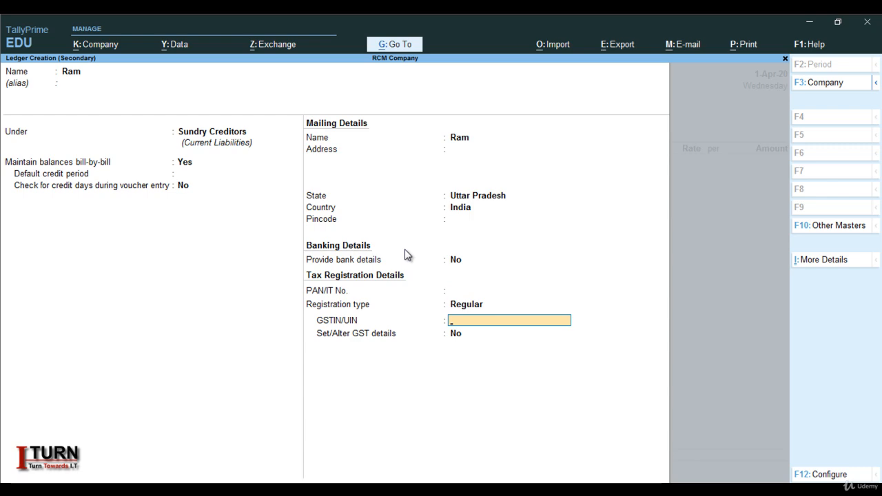
{"action": "key", "text": "Return"}
Set the supplier ledger's GST registration type to Unregistered and save the ledger.
{"action": "key", "text": "Return"}
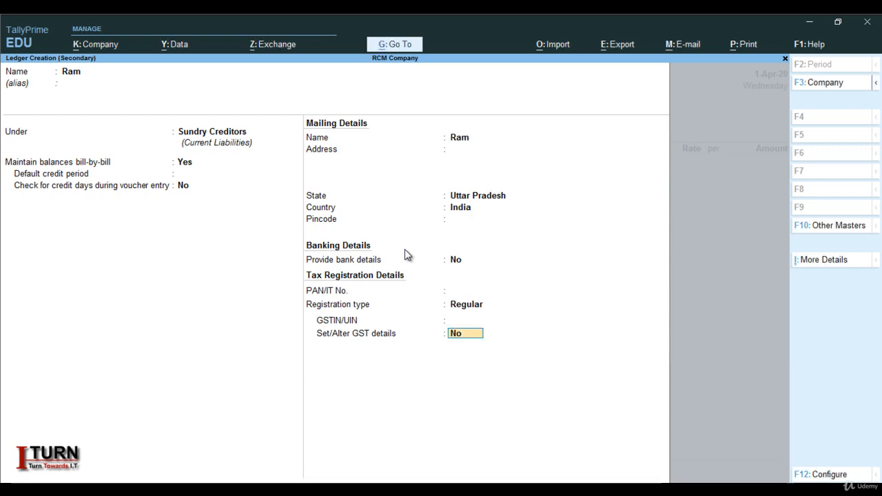
{"action": "key", "text": "y"}
{"action": "key", "text": "Return"}
{"action": "key", "text": "Down"}
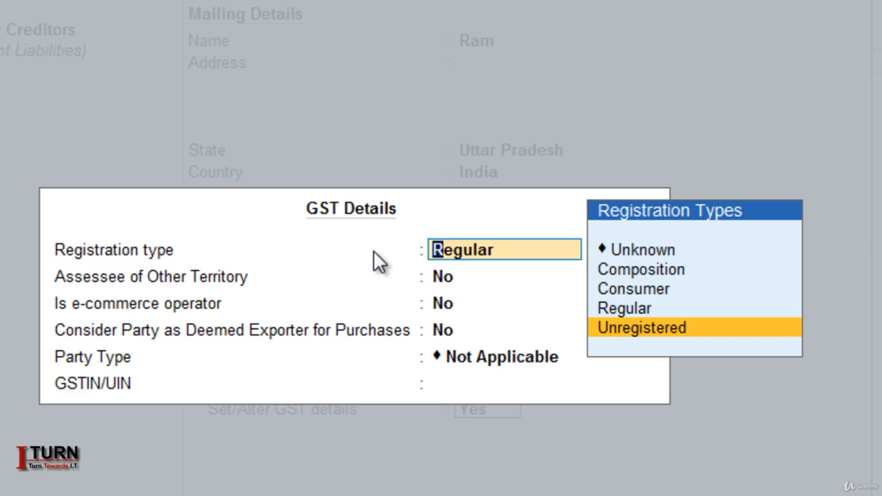
{"action": "key", "text": "Return"}
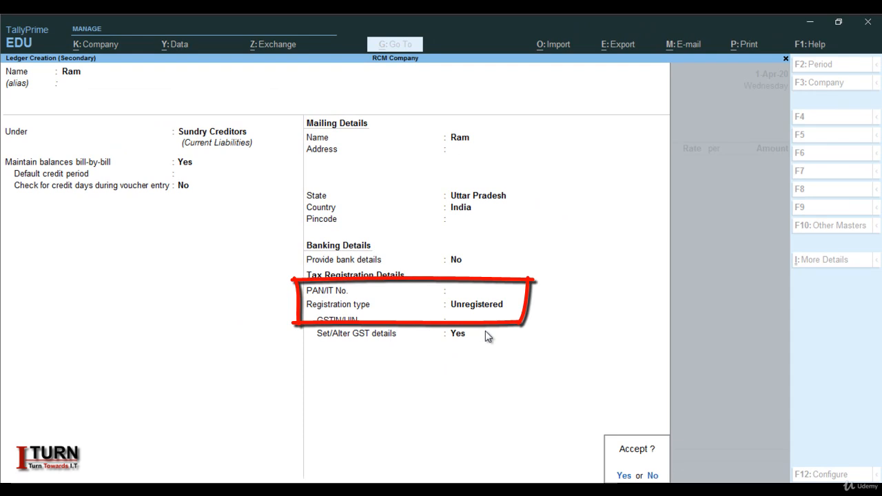
{"action": "key", "text": "y"}
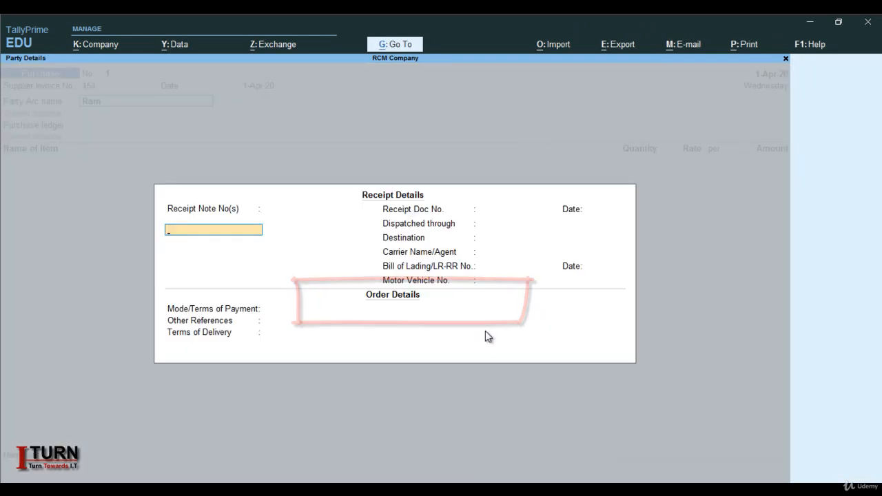
Skip through the receipt and order details without entering anything.
{"action": "key", "text": "Return"}
{"action": "key", "text": "Return"}
{"action": "key", "text": "Return"}
{"action": "key", "text": "Return"}
{"action": "key", "text": "Return"}
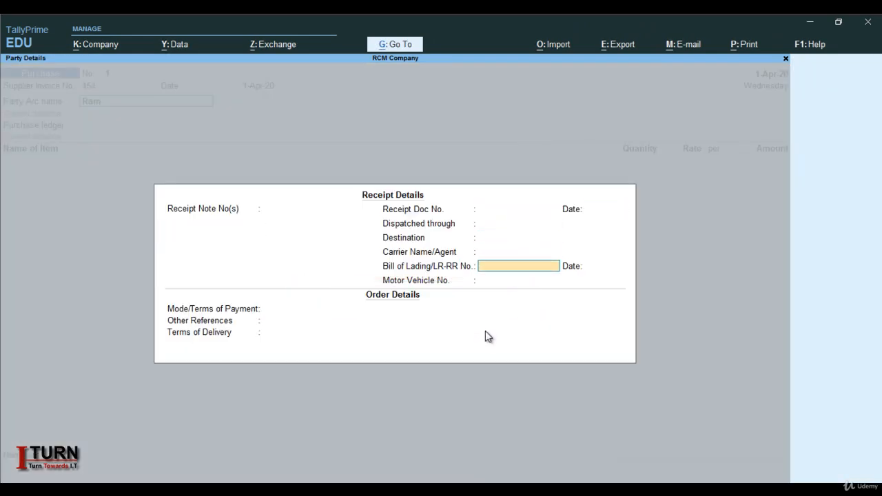
{"action": "key", "text": "Return"}
{"action": "key", "text": "Return"}
{"action": "key", "text": "Return"}
{"action": "key", "text": "Return"}
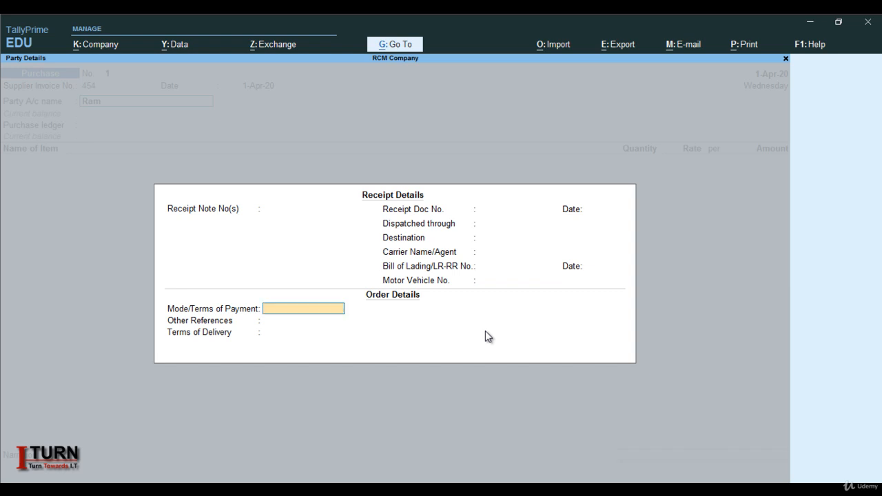
{"action": "key", "text": "Return"}
Accept the party details with the supplier as billing party and mailing name.
{"action": "key", "text": "Return"}
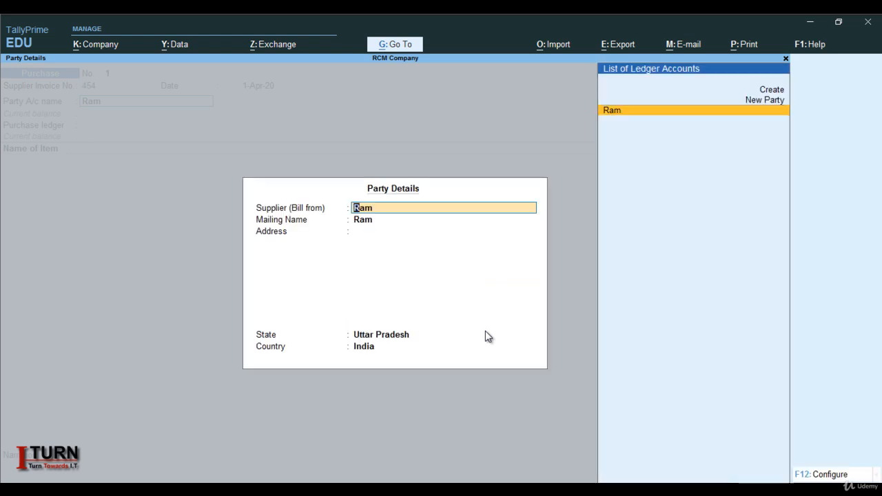
{"action": "key", "text": "Return"}
{"action": "key", "text": "Return"}
{"action": "key", "text": "Return"}
{"action": "key", "text": "Return"}
{"action": "key", "text": "Return"}
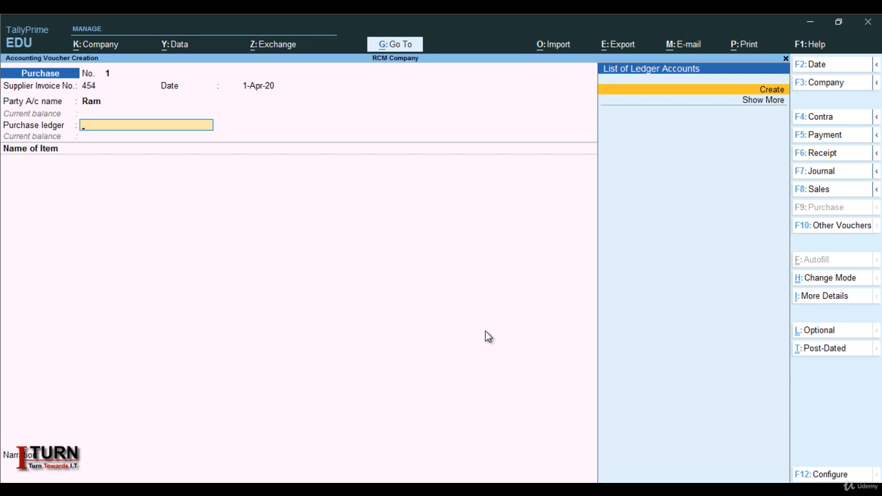
Create a new ledger named Purchase under the Purchase Accounts group.
{"action": "key", "text": "alt+c"}
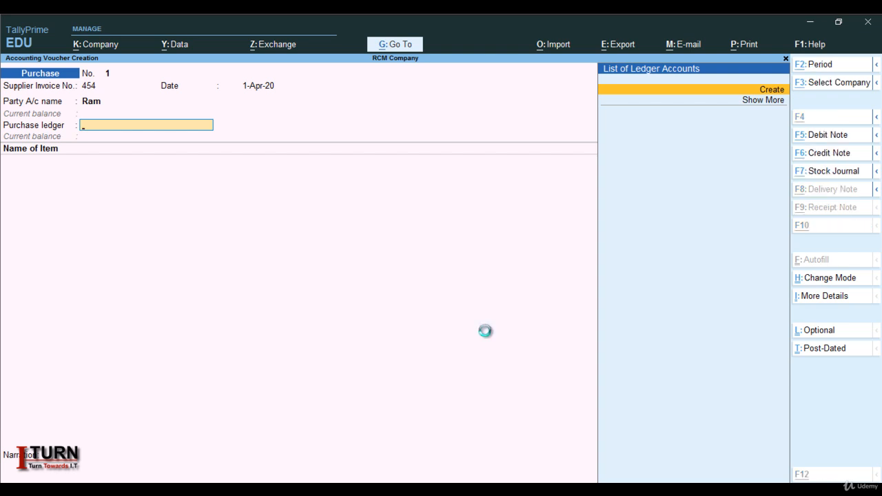
{"action": "type", "text": "Purchase"}
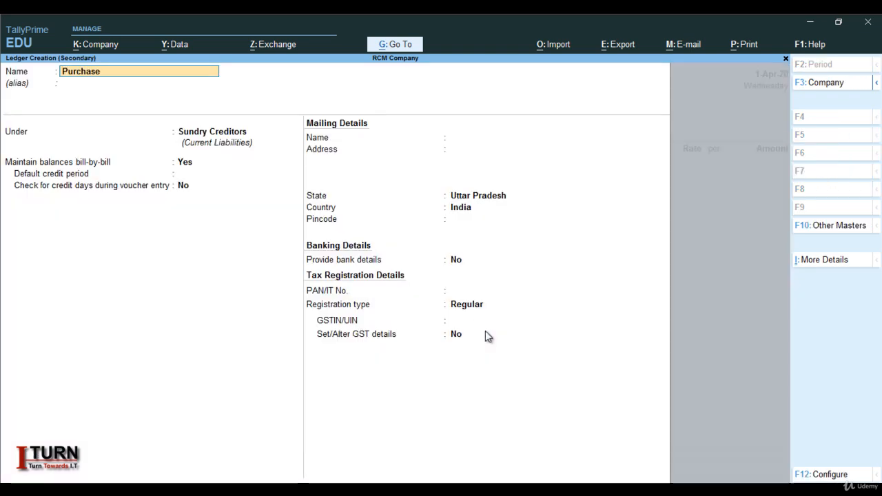
{"action": "key", "text": "Return"}
{"action": "key", "text": "Return"}
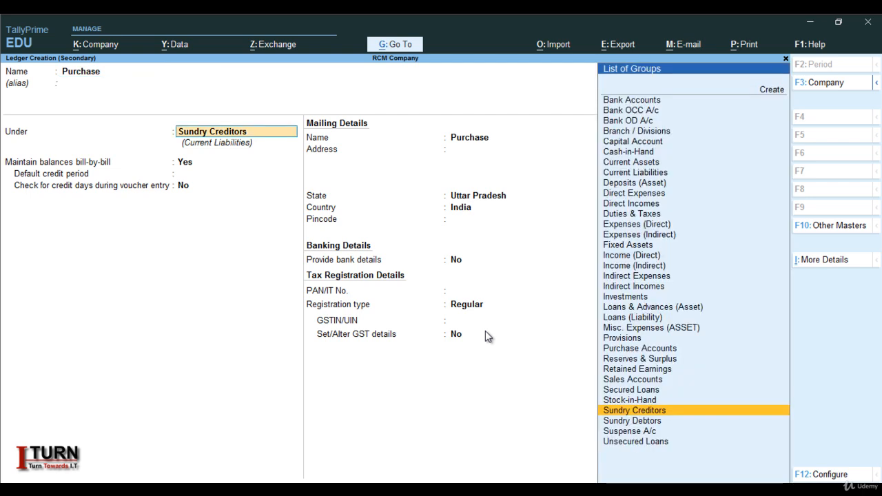
{"action": "type", "text": "Pu"}
Open the Purchase ledger's GST details and set the nature of transaction to Purchase From Unregistered Dealer - Taxable.
{"action": "key", "text": "Return"}
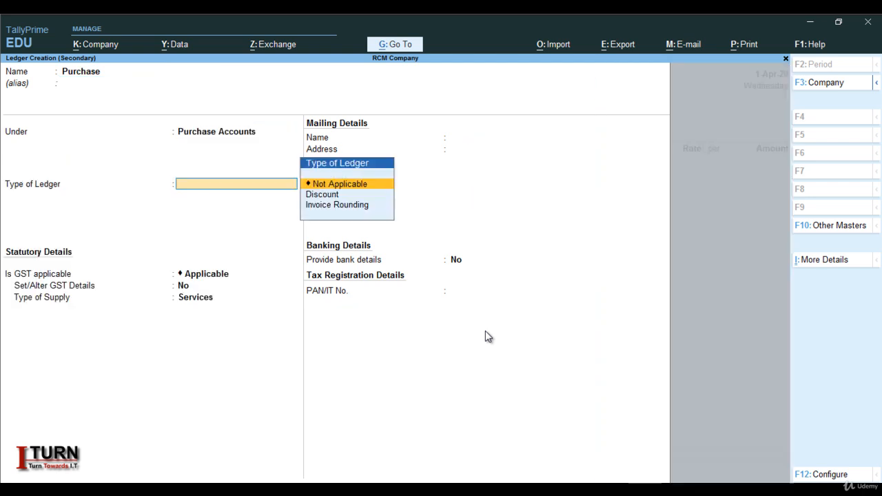
{"action": "key", "text": "Return"}
{"action": "key", "text": "Return"}
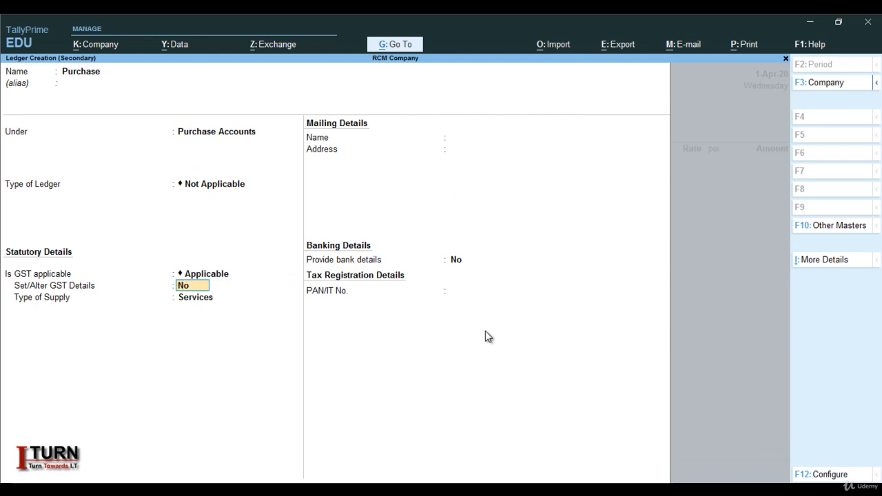
{"action": "key", "text": "y"}
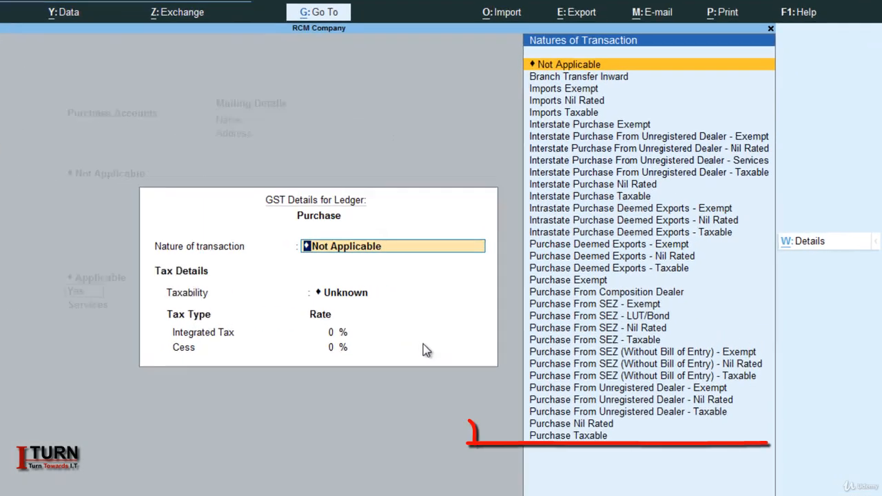
{"action": "key", "text": "Down"}
{"action": "key", "text": "Down"}
{"action": "key", "text": "Down"}
{"action": "key", "text": "Down"}
{"action": "key", "text": "Down"}
{"action": "key", "text": "Down"}
{"action": "key", "text": "Down"}
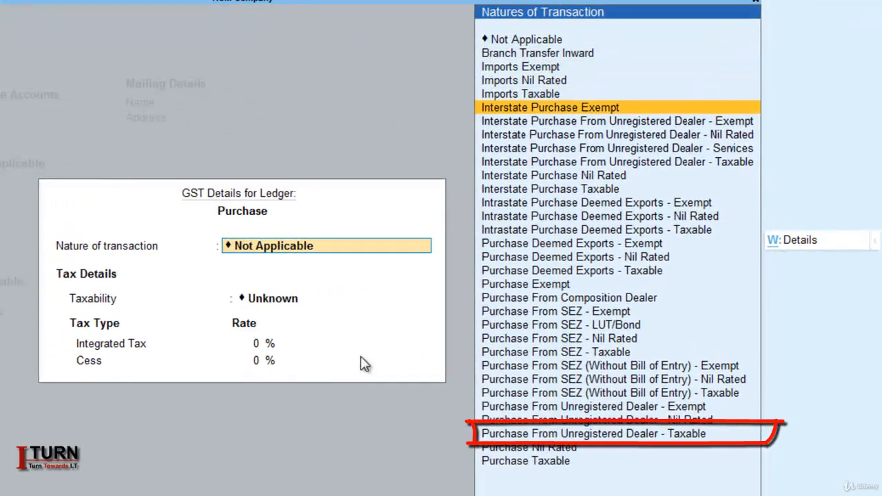
{"action": "key", "text": "Down"}
{"action": "key", "text": "Down"}
{"action": "key", "text": "Down"}
{"action": "key", "text": "Down"}
{"action": "key", "text": "Down"}
{"action": "key", "text": "Down"}
{"action": "key", "text": "Down"}
{"action": "key", "text": "Down"}
{"action": "key", "text": "Down"}
{"action": "key", "text": "Down"}
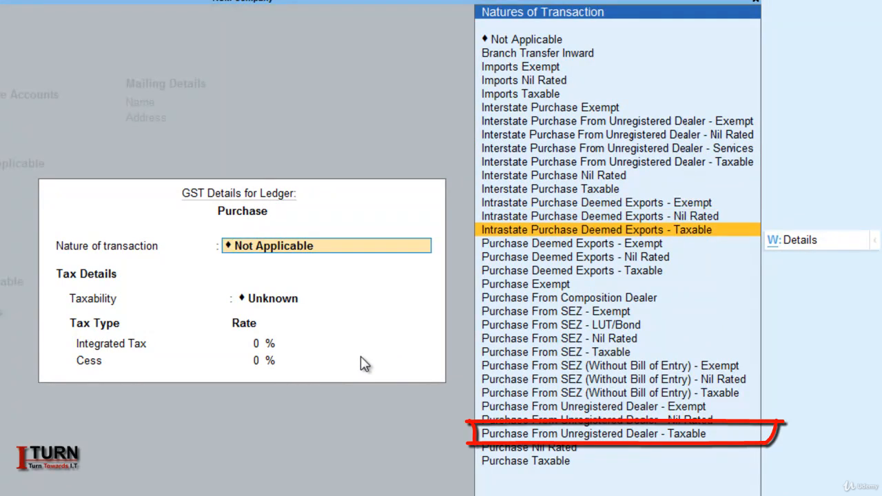
{"action": "key", "text": "Down"}
{"action": "key", "text": "Down"}
{"action": "key", "text": "Down"}
{"action": "key", "text": "Down"}
{"action": "key", "text": "Down"}
{"action": "key", "text": "Down"}
{"action": "key", "text": "Down"}
{"action": "key", "text": "Down"}
{"action": "key", "text": "Down"}
{"action": "key", "text": "Down"}
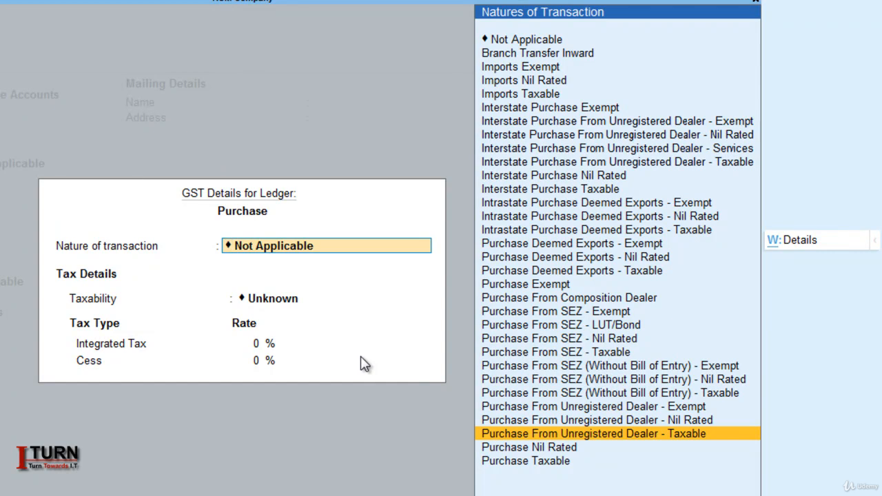
{"action": "key", "text": "Return"}
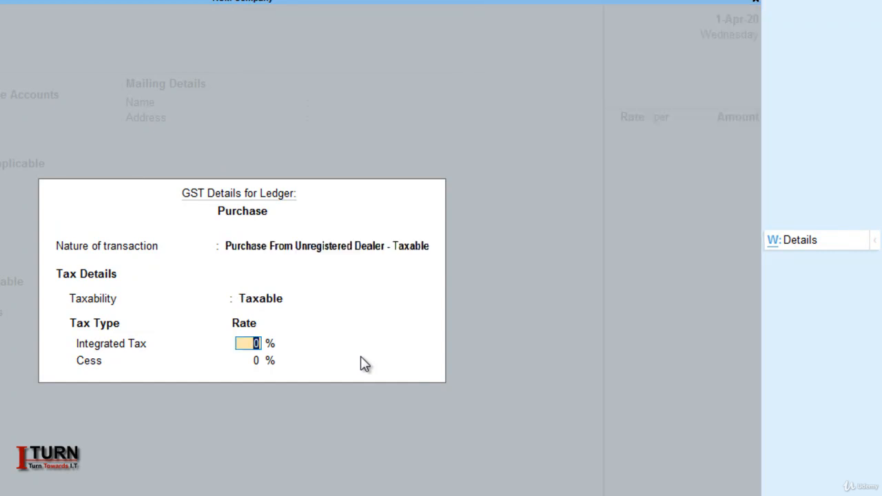
Set the Purchase ledger's integrated tax rate to 18% and close its GST details.
{"action": "type", "text": "18"}
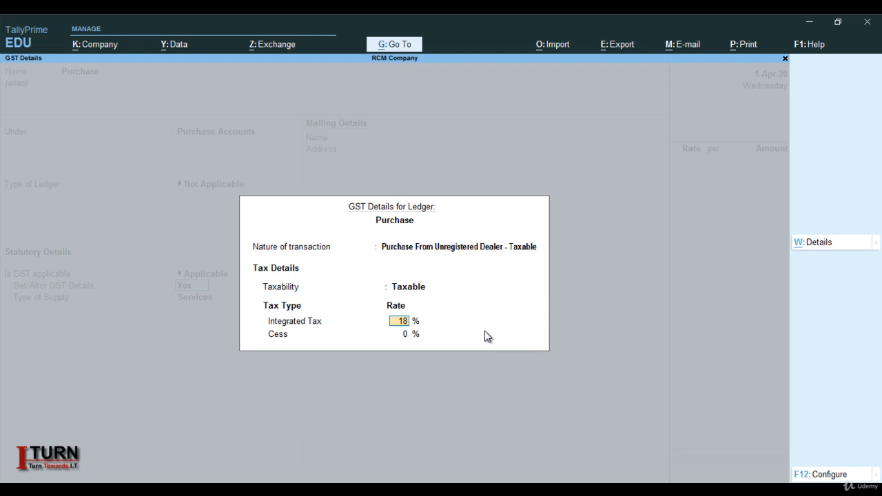
{"action": "key", "text": "Return"}
{"action": "key", "text": "Return"}
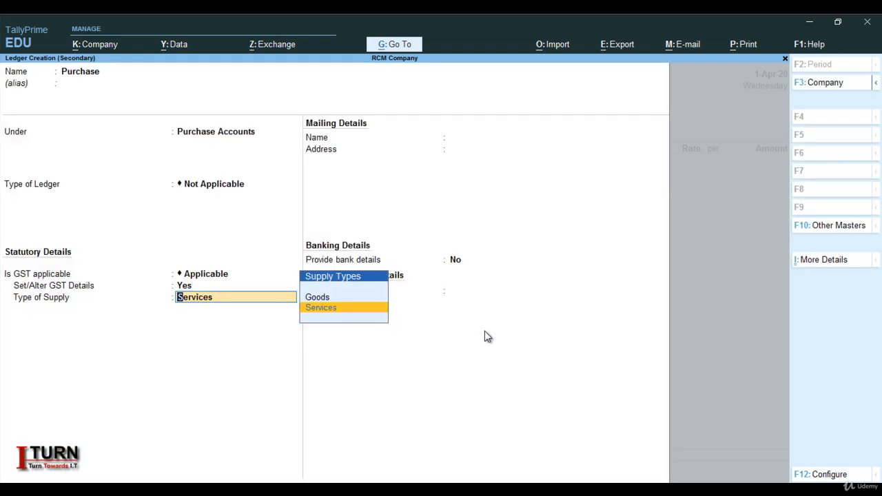
Set the Purchase ledger's type of supply to Goods, save the ledger and skip the tax classification.
{"action": "key", "text": "Up"}
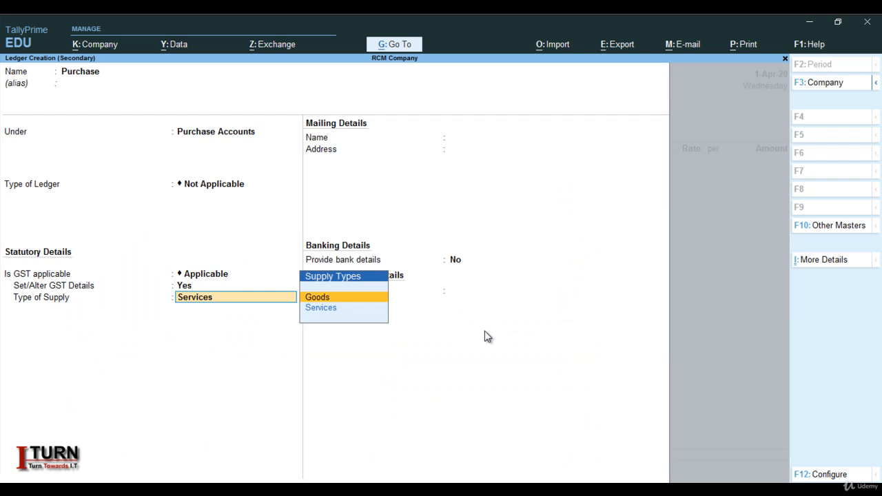
{"action": "key", "text": "Return"}
{"action": "key", "text": "Return"}
{"action": "key", "text": "Return"}
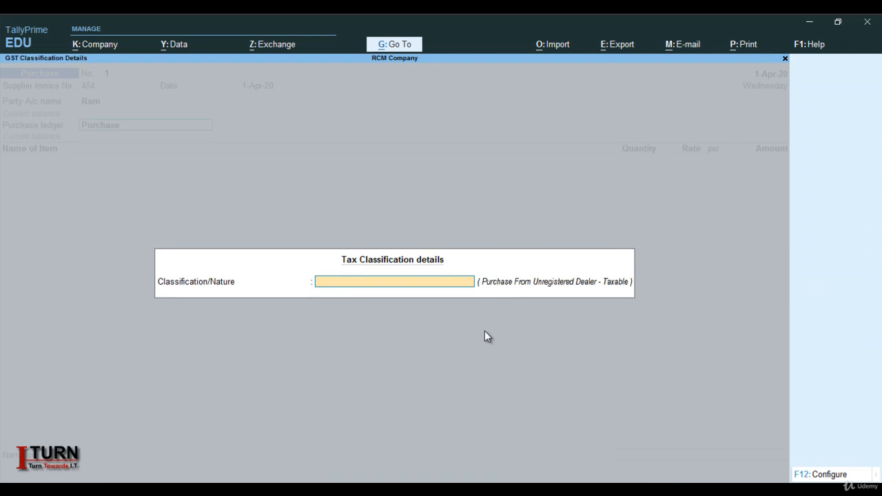
{"action": "key", "text": "Return"}
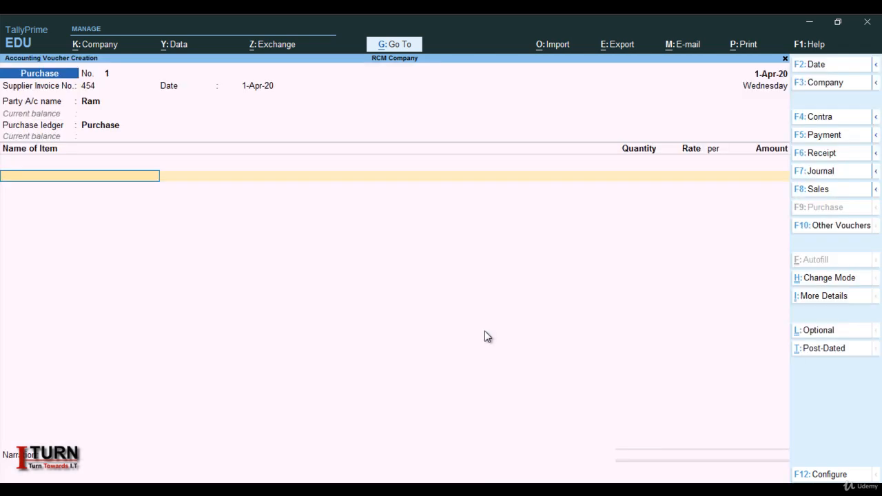
Create a new stock item named Shirt under Primary in the voucher's item line.
{"action": "key", "text": "alt+c"}
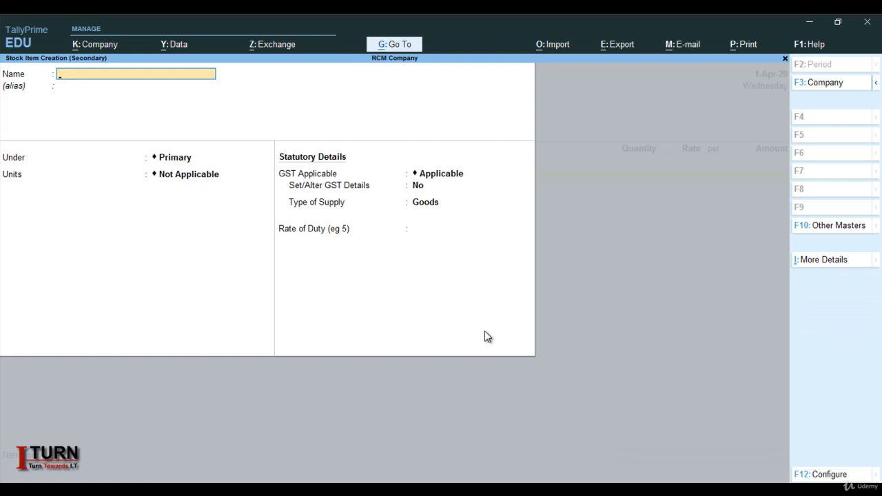
{"action": "type", "text": "Sh"}
{"action": "key", "text": "Return"}
{"action": "key", "text": "Return"}
{"action": "key", "text": "Return"}
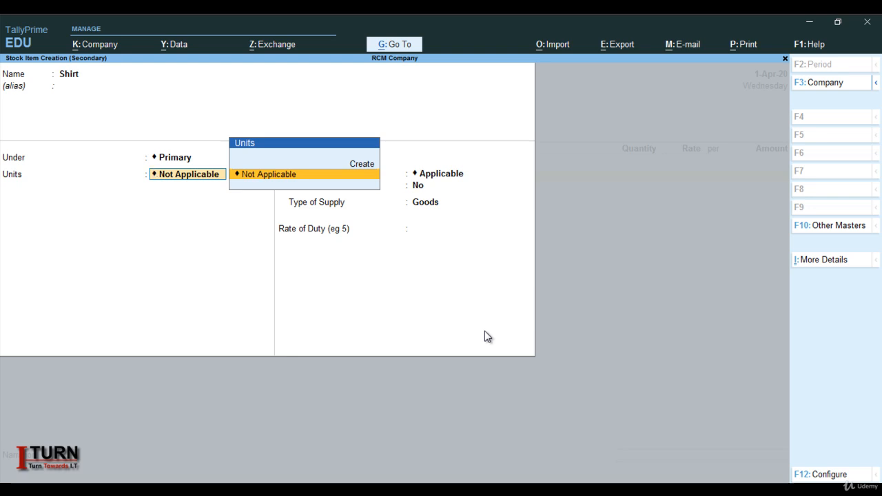
Create a simple unit pcs with UQC PCS-PIECES and 0 decimal places, and assign it to Shirt.
{"action": "key", "text": "alt"}
{"action": "key", "text": "alt+c"}
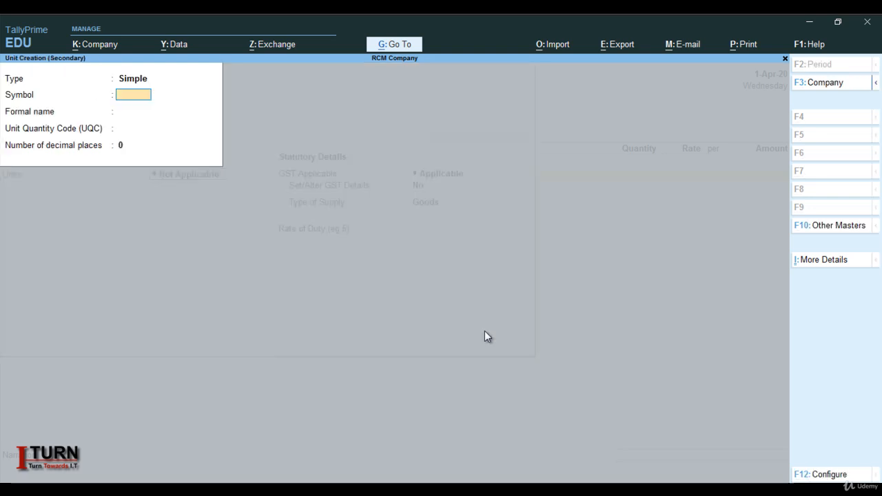
{"action": "type", "text": "pcs"}
{"action": "key", "text": "Return"}
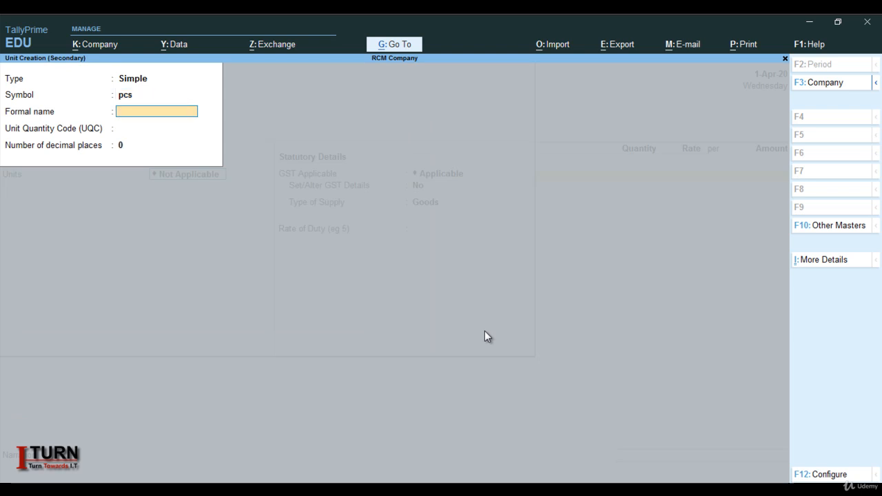
{"action": "key", "text": "Return"}
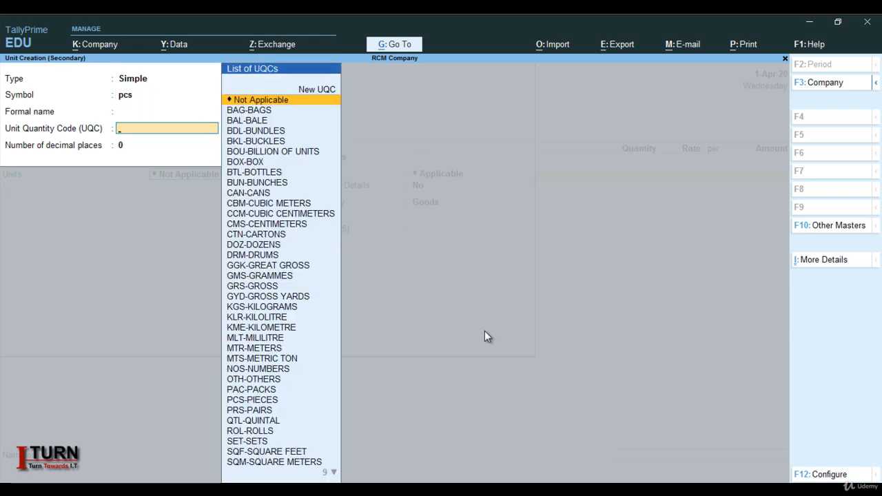
{"action": "type", "text": "pc"}
{"action": "key", "text": "Return"}
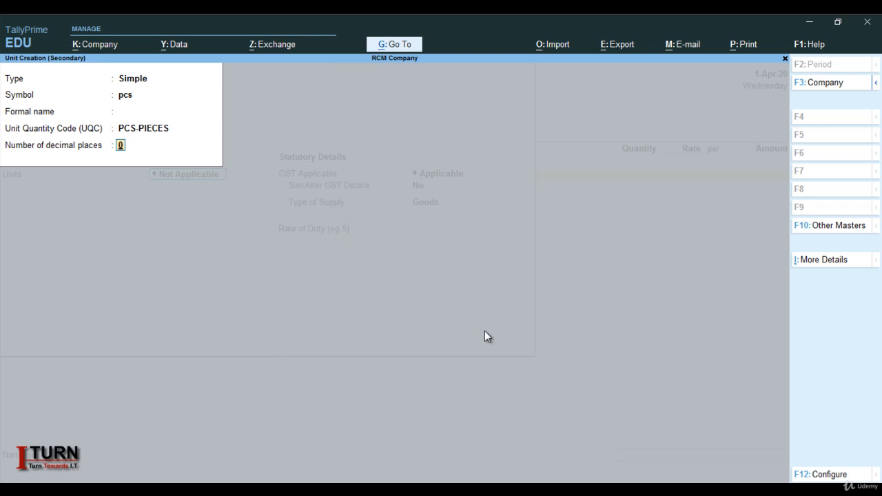
{"action": "key", "text": "Return"}
Enable GST details for Shirt with calculation On Value, taxability Taxable and 18% integrated tax.
{"action": "key", "text": "Return"}
{"action": "key", "text": "Return"}
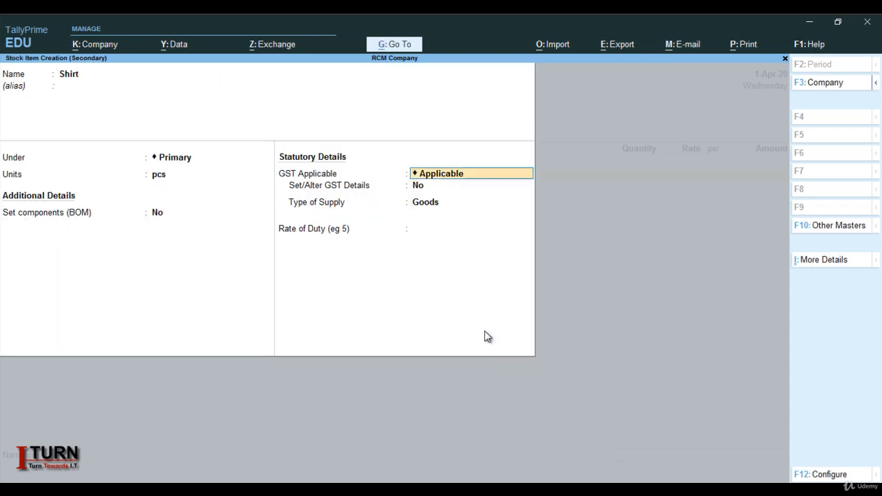
{"action": "key", "text": "Return"}
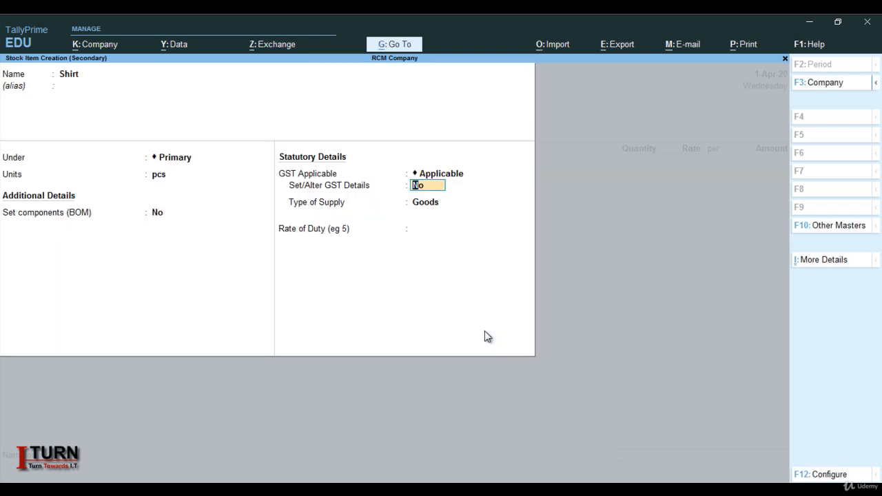
{"action": "type", "text": "y"}
{"action": "key", "text": "Return"}
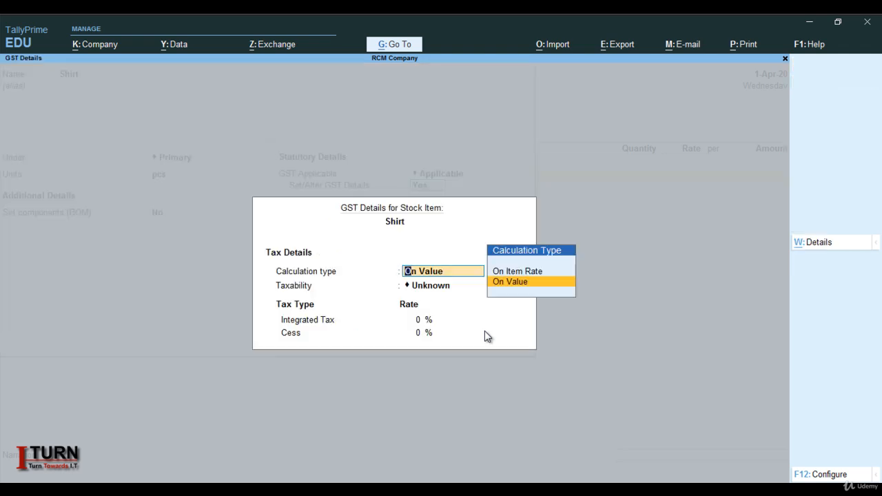
{"action": "key", "text": "Return"}
{"action": "key", "text": "Down"}
{"action": "key", "text": "Down"}
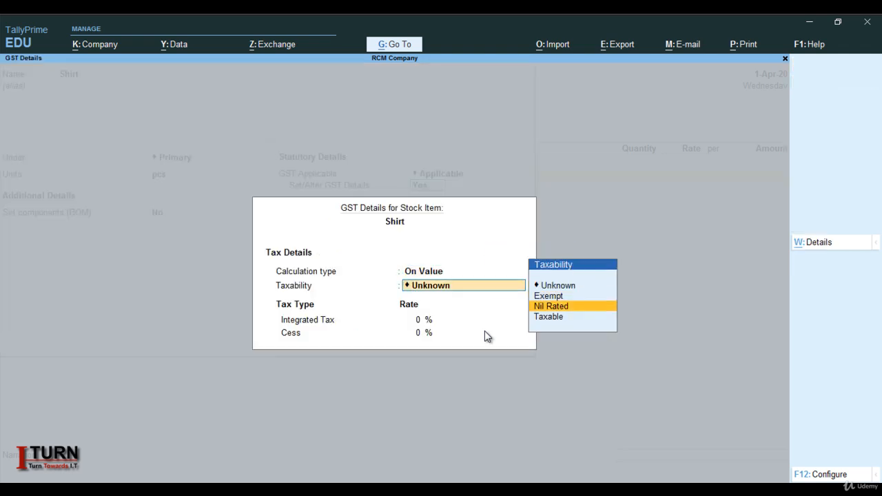
{"action": "key", "text": "Down"}
{"action": "key", "text": "Return"}
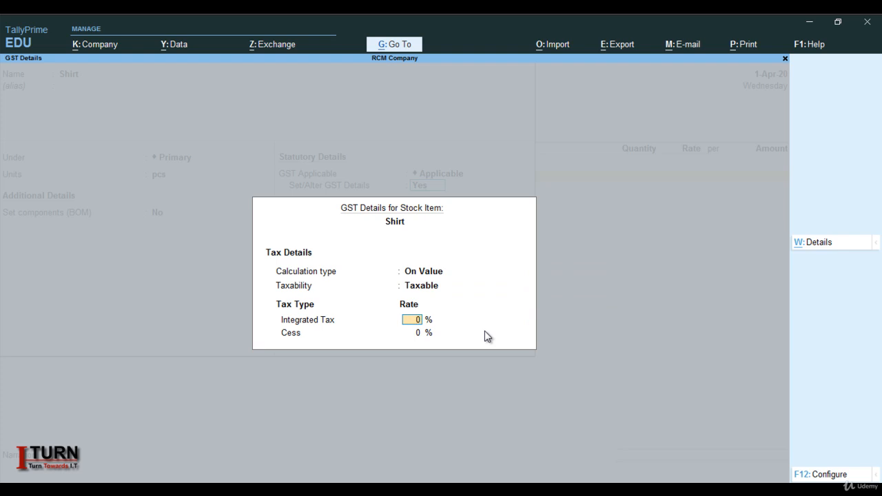
{"action": "type", "text": "18"}
{"action": "key", "text": "Return"}
Keep Goods as Shirt's type of supply and save the stock item.
{"action": "key", "text": "Return"}
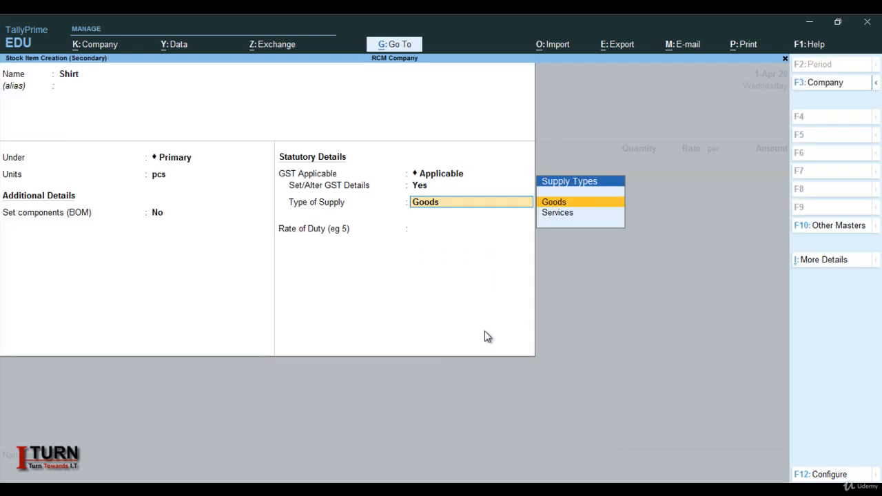
{"action": "key", "text": "Return"}
{"action": "key", "text": "Return"}
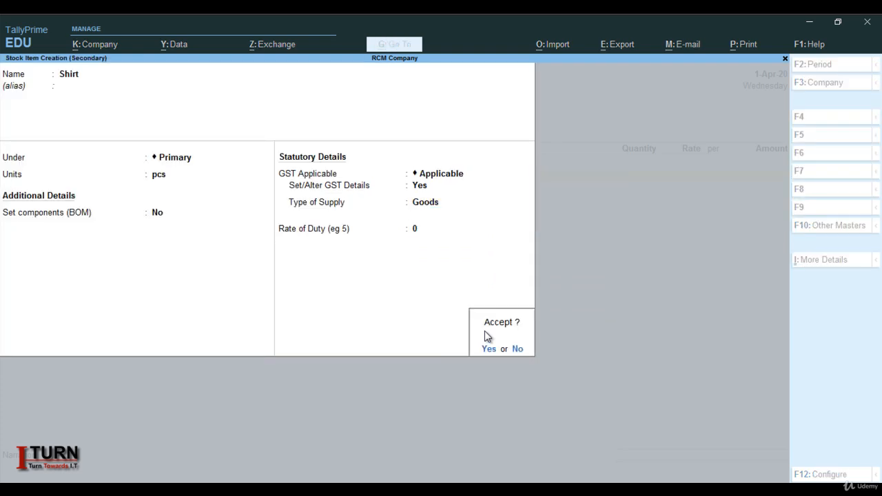
Enter a quantity of 1000 pcs of Shirt at a rate of 500.
{"action": "key", "text": "Return"}
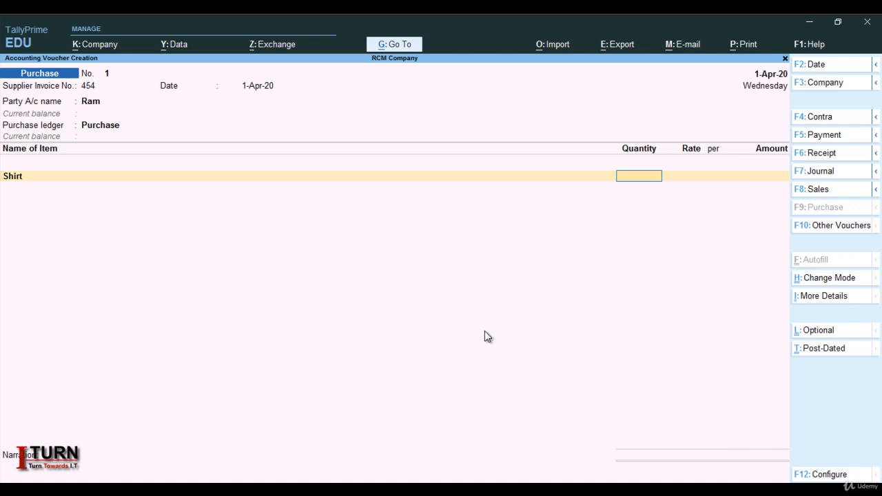
{"action": "type", "text": "1000"}
{"action": "key", "text": "Return"}
{"action": "type", "text": "500"}
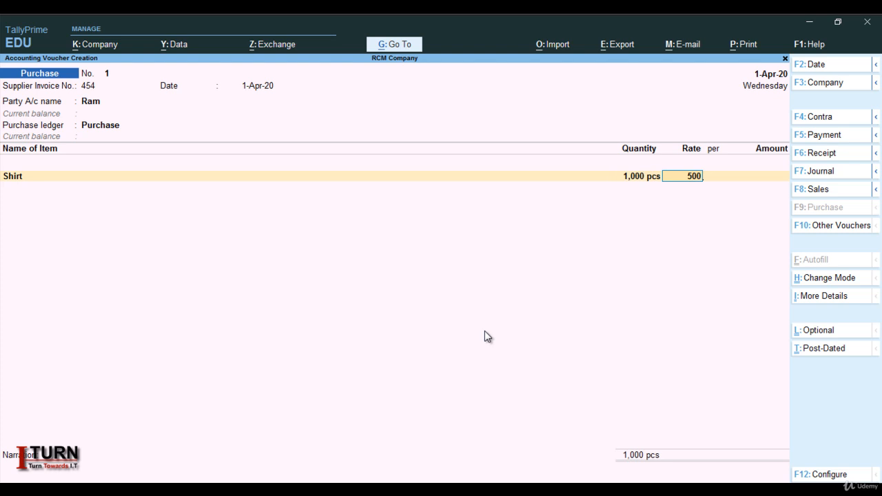
{"action": "key", "text": "Return"}
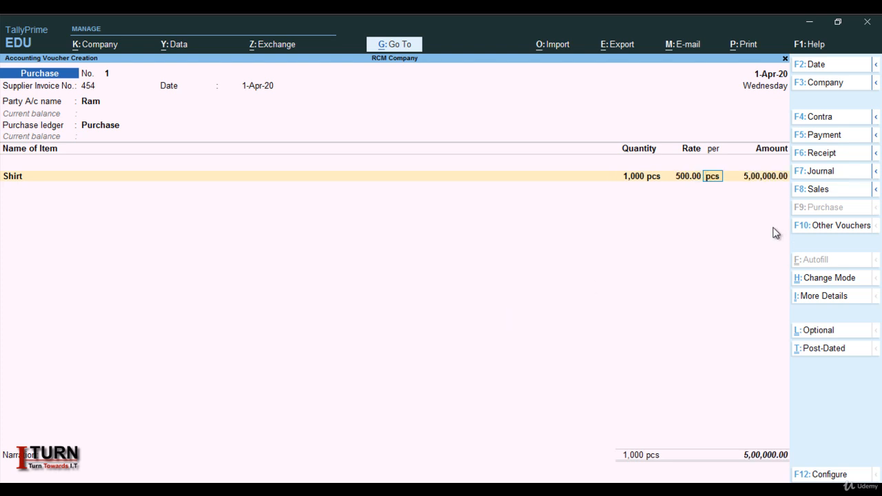
Finish the item lines and save the purchase voucher for 1,000 pcs of Shirt.
{"action": "key", "text": "Return"}
{"action": "key", "text": "Return"}
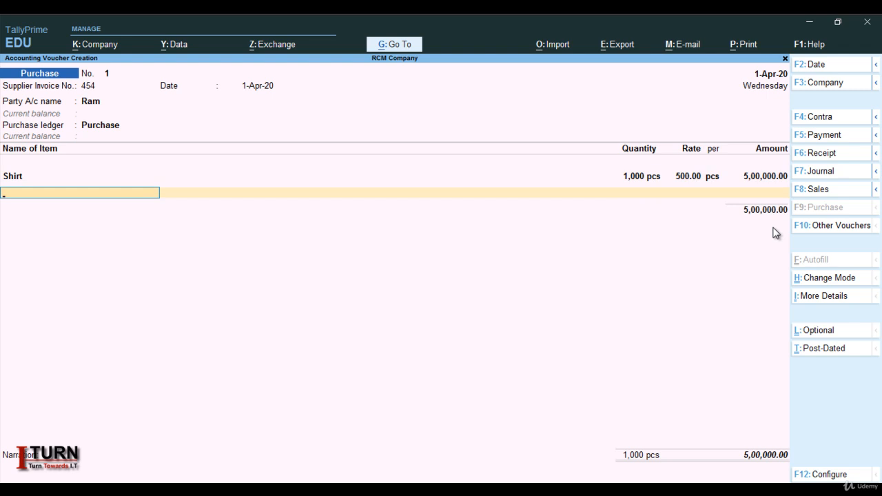
{"action": "key", "text": "Return"}
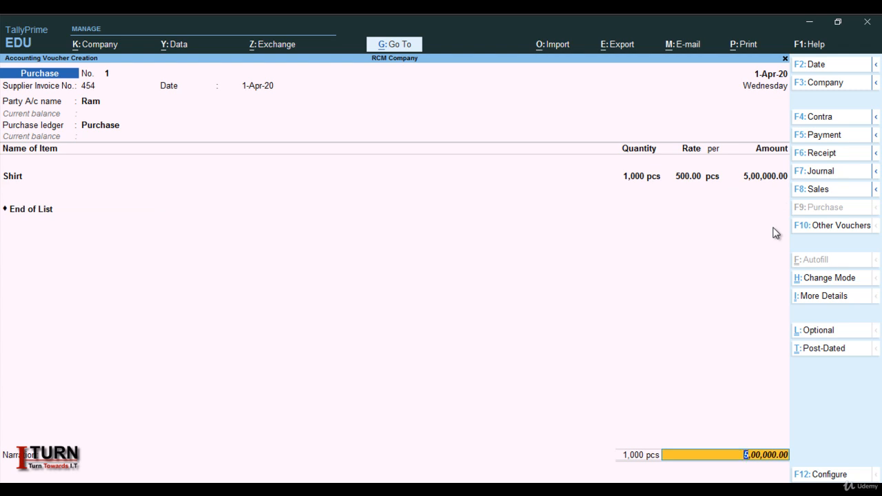
{"action": "key", "text": "Return"}
{"action": "key", "text": "Return"}
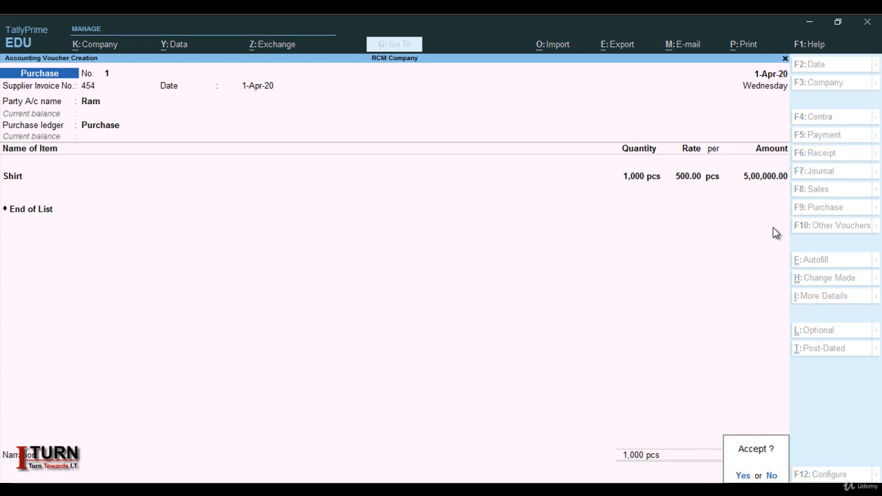
{"action": "key", "text": "Return"}
Leave voucher creation and open Display More Reports from the Gateway of Tally.
{"action": "key", "text": "Escape"}
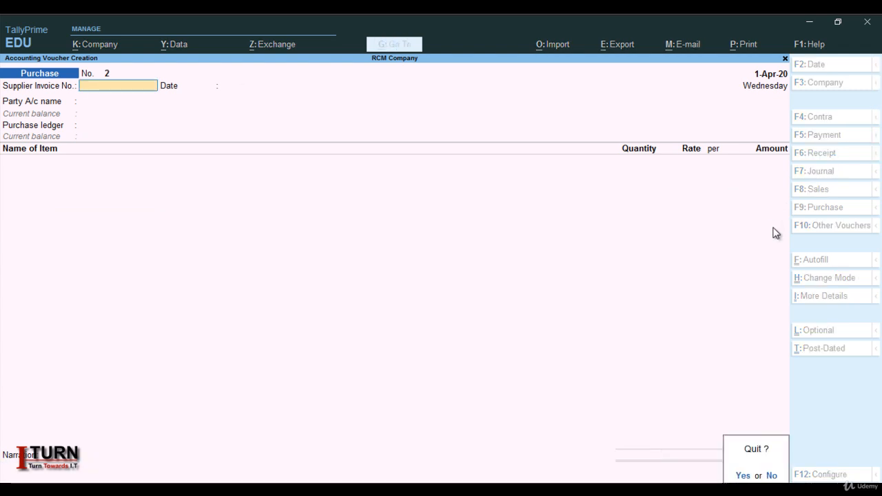
{"action": "key", "text": "Return"}
{"action": "key", "text": "Down"}
{"action": "key", "text": "Down"}
{"action": "key", "text": "Down"}
{"action": "key", "text": "Down"}
{"action": "key", "text": "Down"}
{"action": "key", "text": "Down"}
{"action": "key", "text": "Down"}
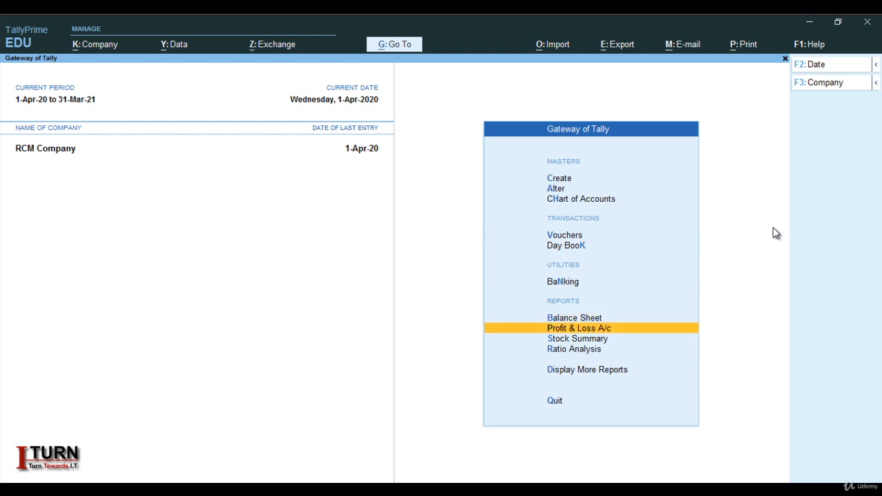
{"action": "key", "text": "Return"}
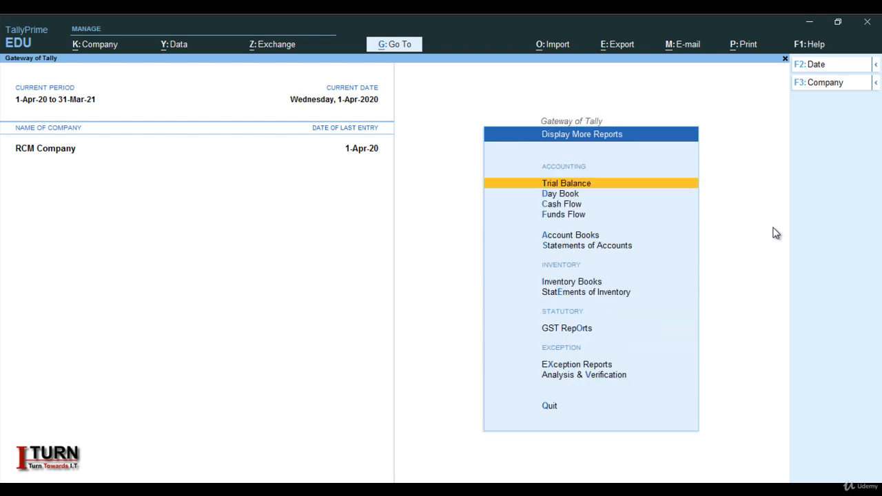
Open the GSTR-3B report under GST Reports.
{"action": "key", "text": "Down"}
{"action": "key", "text": "Down"}
{"action": "key", "text": "Down"}
{"action": "key", "text": "Down"}
{"action": "key", "text": "Down"}
{"action": "key", "text": "Down"}
{"action": "key", "text": "Down"}
{"action": "key", "text": "Down"}
{"action": "key", "text": "Down"}
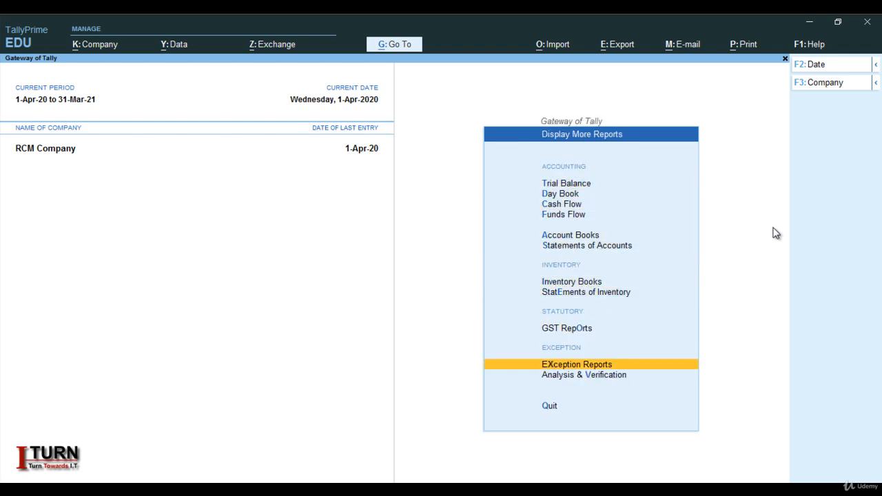
{"action": "key", "text": "Up"}
{"action": "key", "text": "Return"}
{"action": "key", "text": "Down"}
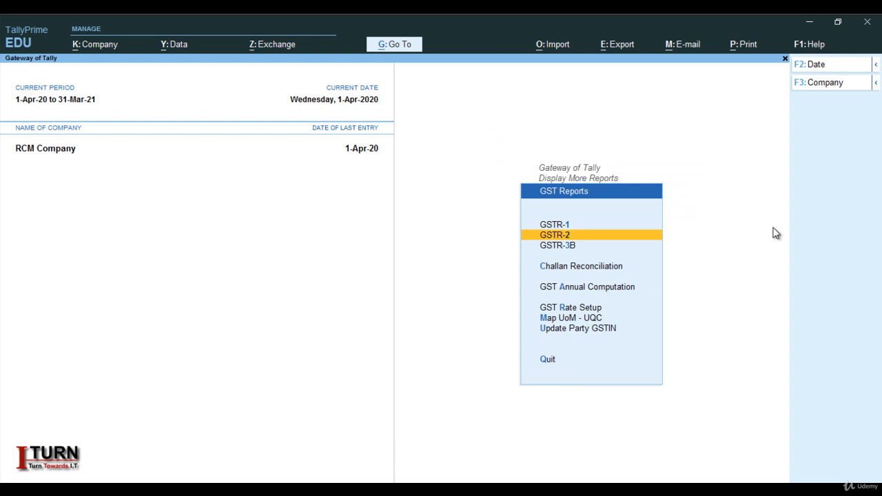
{"action": "key", "text": "Down"}
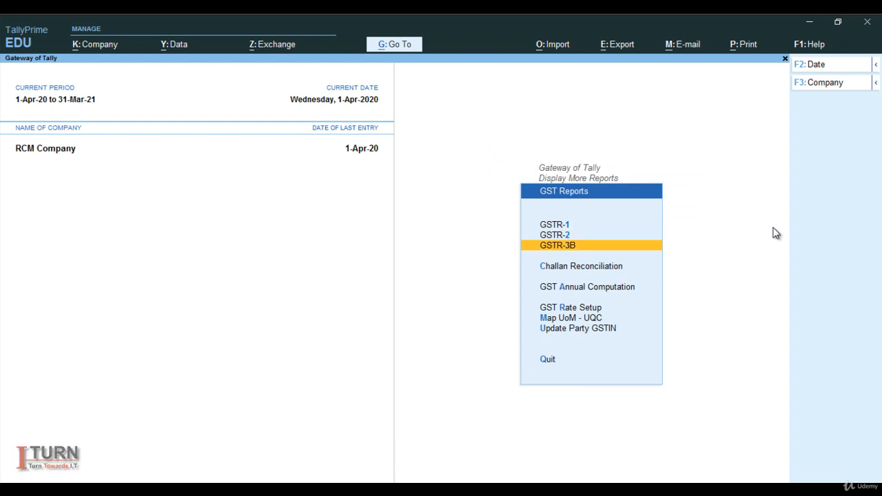
{"action": "key", "text": "Return"}
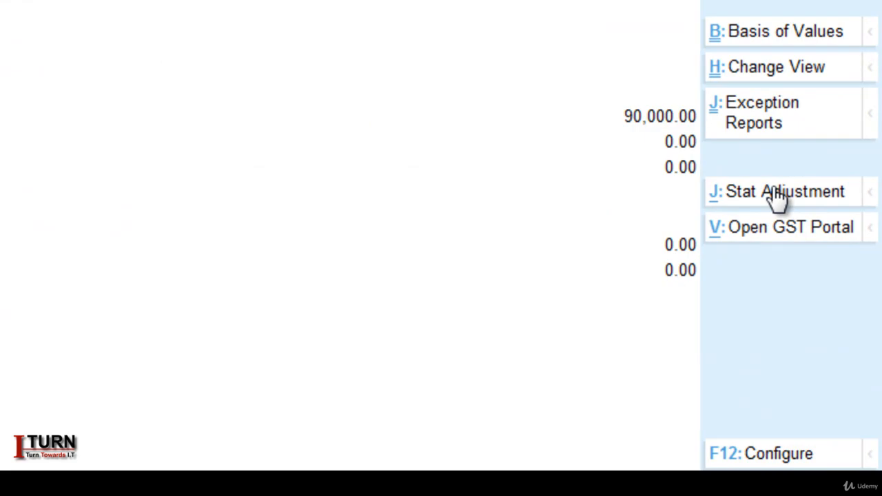
Start a GST stat adjustment with nature Increase of Tax Liability and additional details Purchase from Unregistered dealer.
{"action": "left_click", "coordinate": [777, 196]}
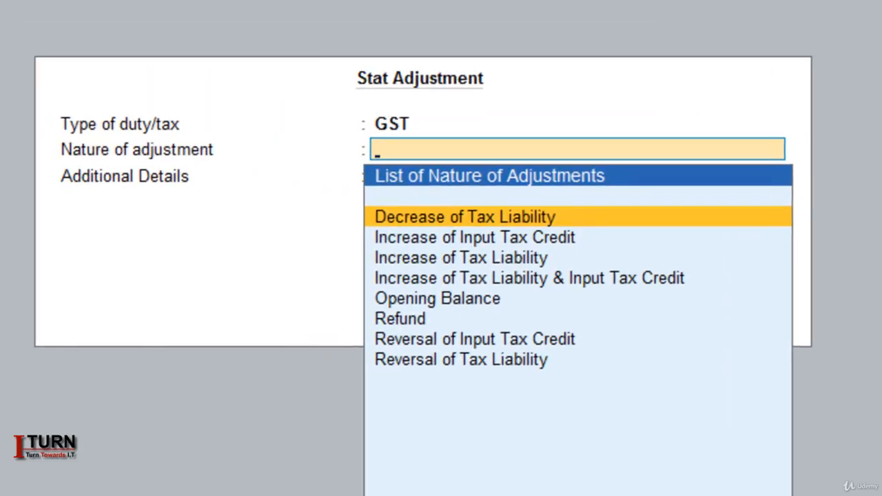
{"action": "key", "text": "Down"}
{"action": "key", "text": "Down"}
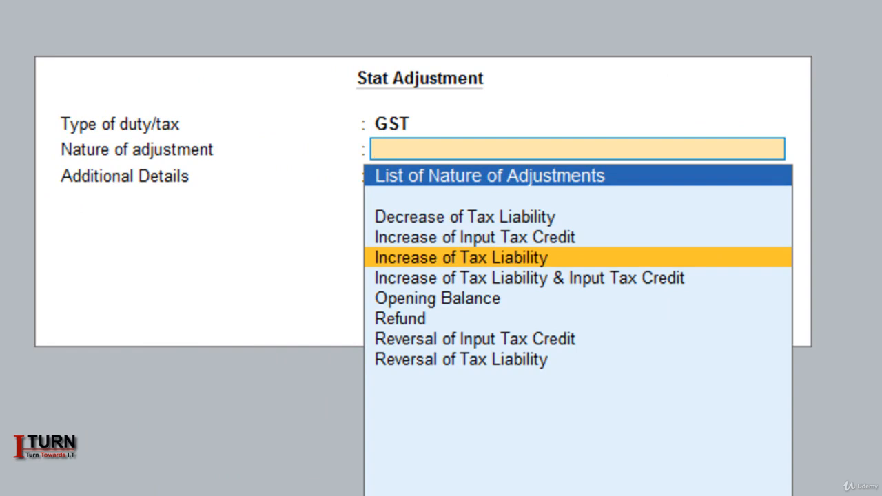
{"action": "key", "text": "Return"}
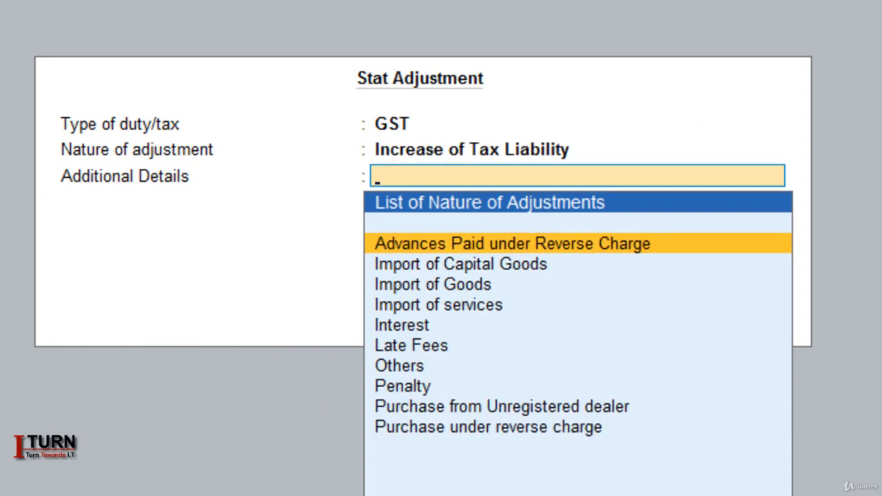
{"action": "key", "text": "Down"}
{"action": "key", "text": "Down"}
{"action": "key", "text": "Down"}
{"action": "key", "text": "Down"}
{"action": "key", "text": "Down"}
{"action": "key", "text": "Down"}
{"action": "key", "text": "Down"}
{"action": "key", "text": "Down"}
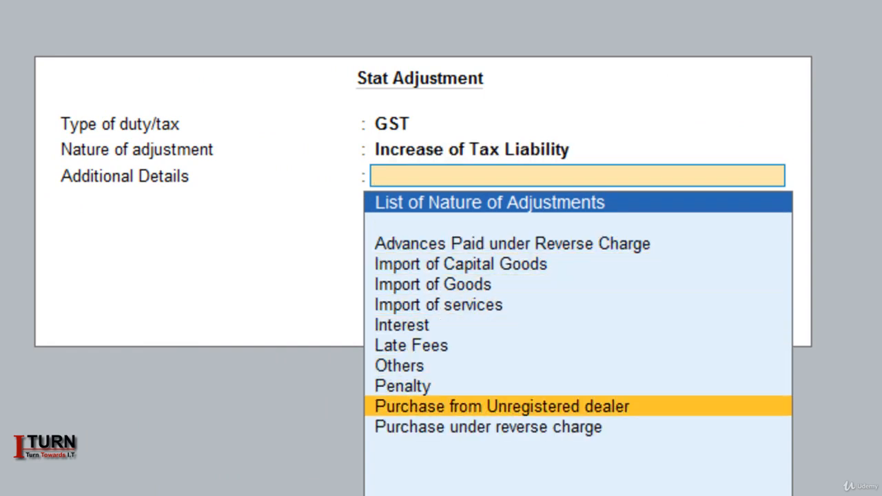
{"action": "key", "text": "Return"}
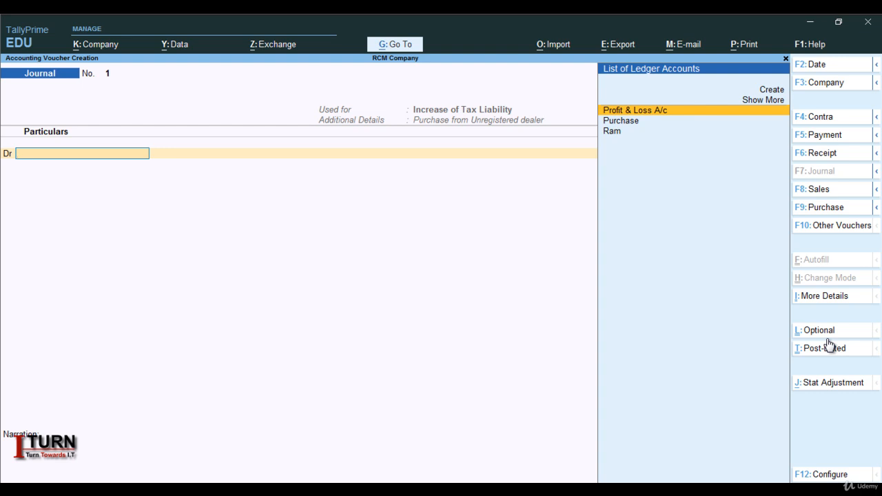
Create a new debit ledger named Tax Under Reverse Charge under Current Assets.
{"action": "key", "text": "alt+c"}
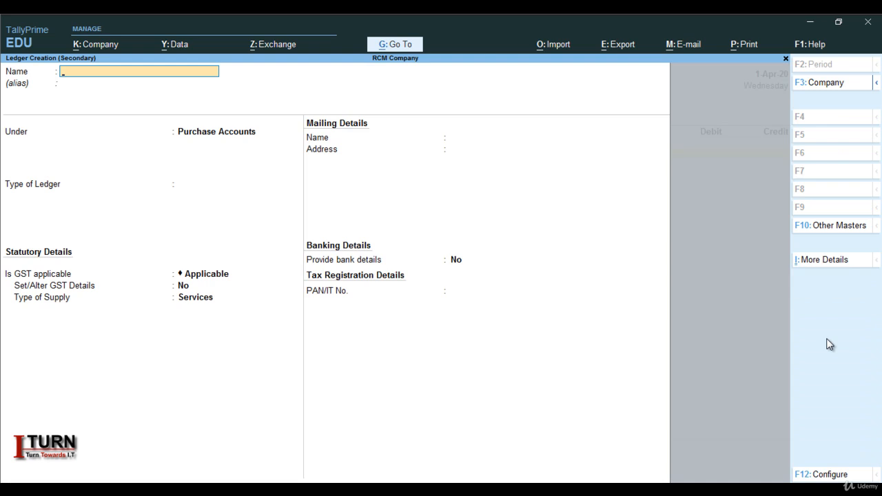
{"action": "type", "text": "Tax Under Reverse"}
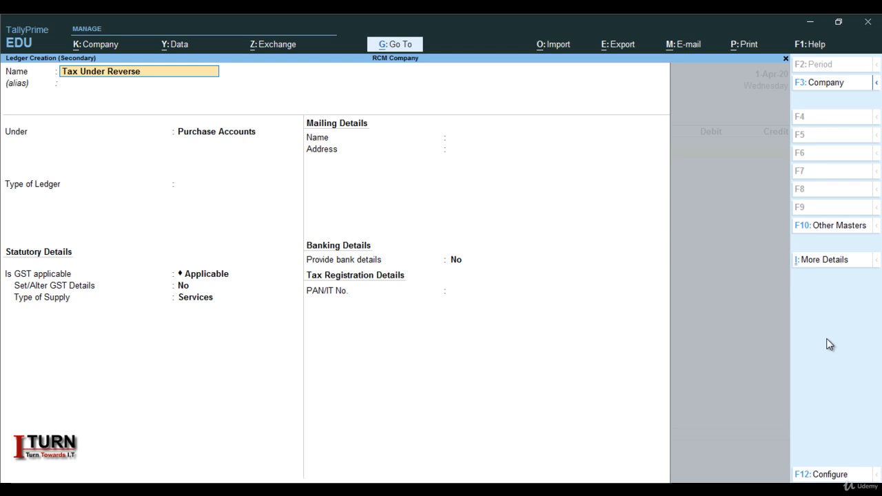
{"action": "type", "text": " Charge"}
{"action": "key", "text": "Return"}
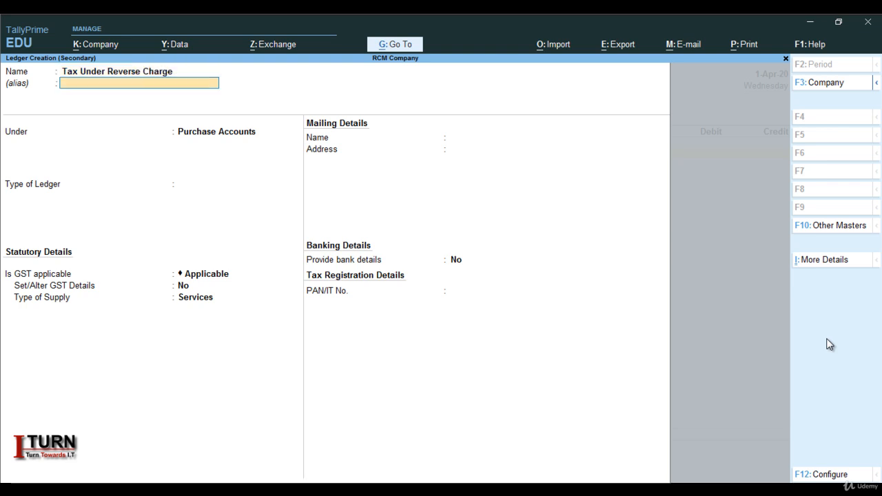
{"action": "key", "text": "Return"}
{"action": "type", "text": "Cu"}
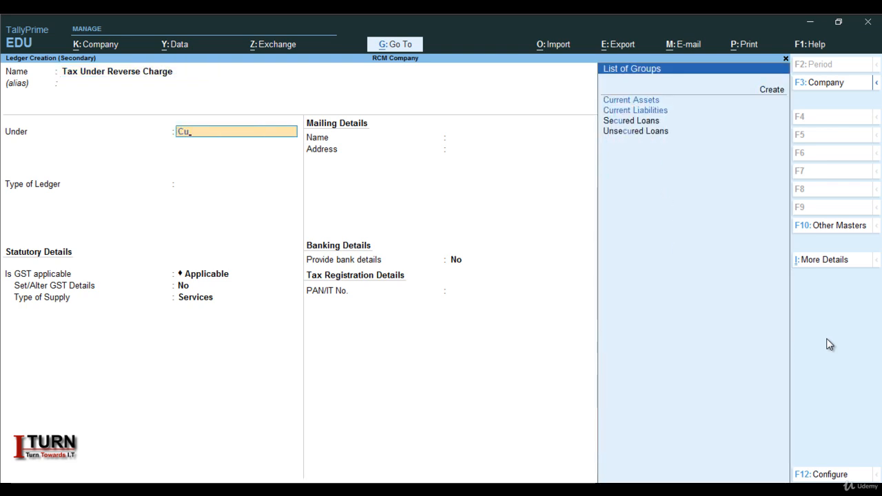
{"action": "key", "text": "Down"}
{"action": "key", "text": "Up"}
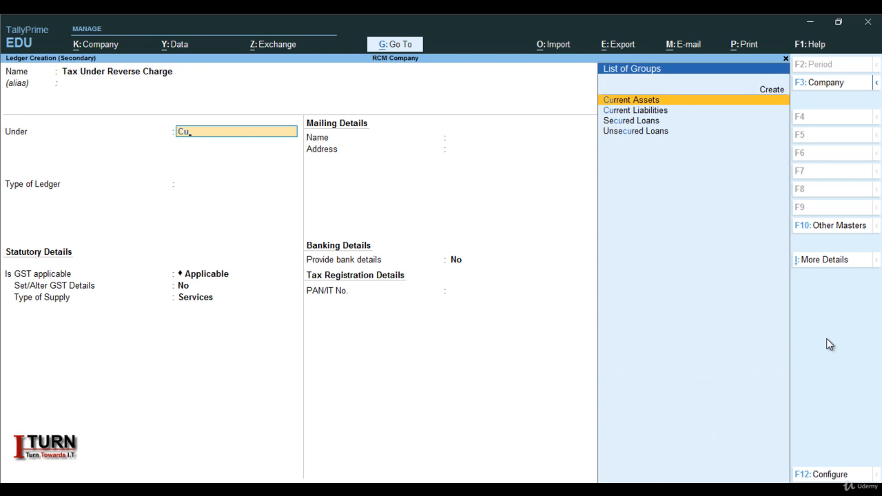
{"action": "key", "text": "Return"}
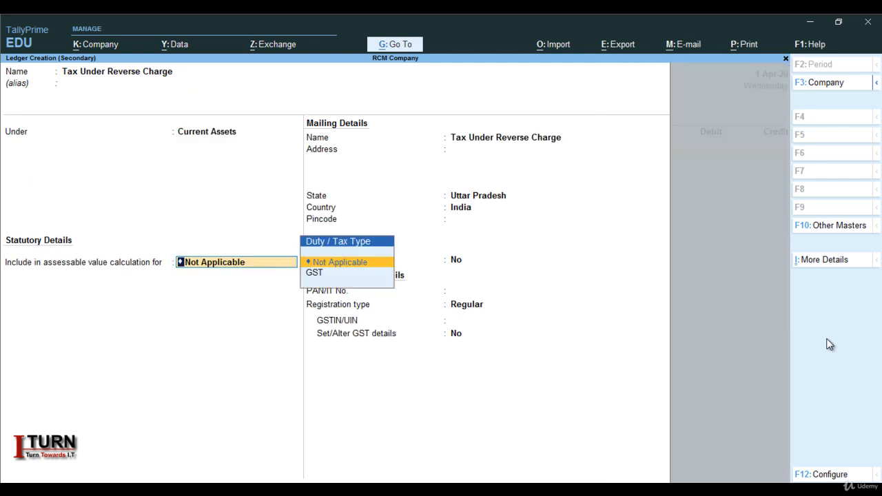
Keep the remaining defaults for the Tax Under Reverse Charge ledger and save it.
{"action": "key", "text": "Return"}
{"action": "key", "text": "Return"}
{"action": "key", "text": "Return"}
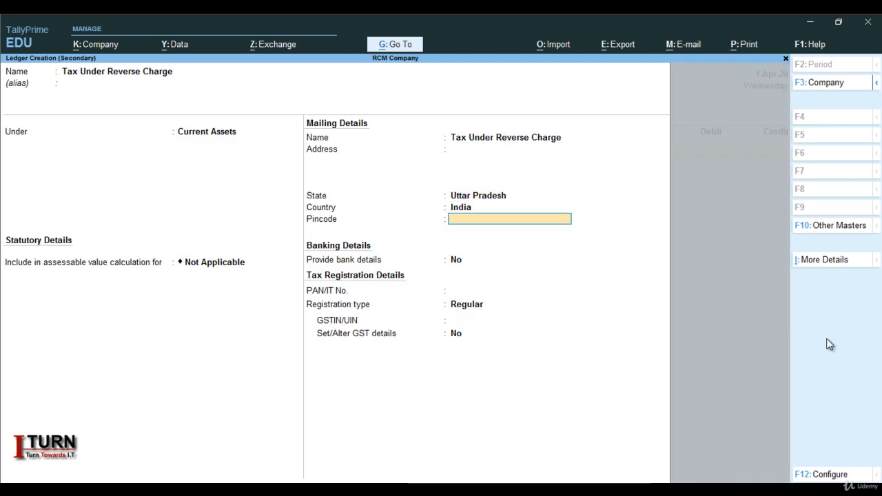
{"action": "key", "text": "Return"}
{"action": "key", "text": "Return"}
{"action": "key", "text": "Return"}
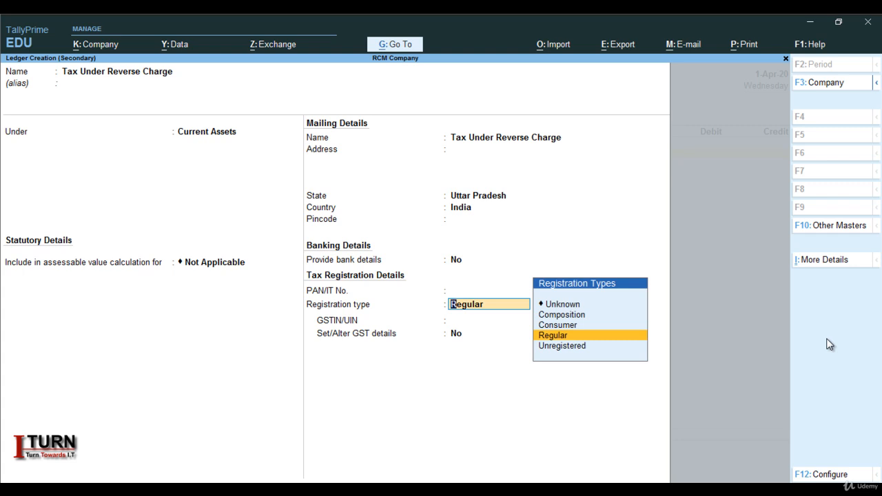
{"action": "key", "text": "Return"}
{"action": "key", "text": "Return"}
{"action": "key", "text": "Return"}
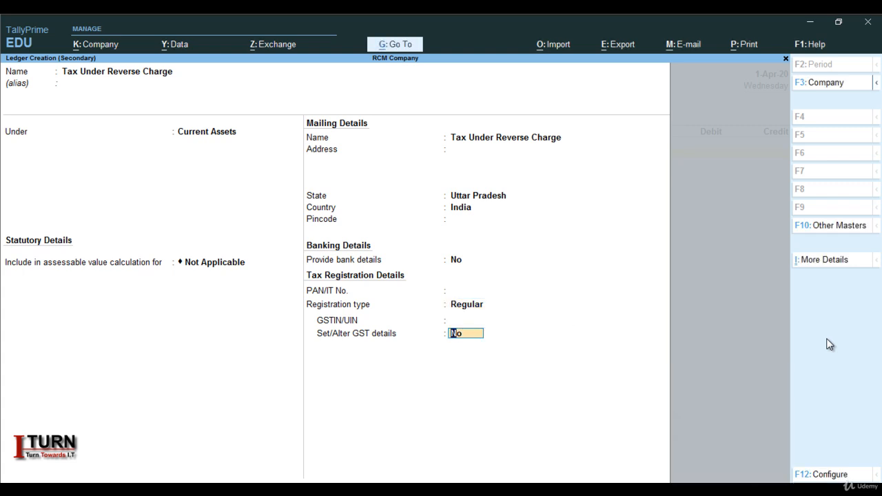
{"action": "key", "text": "Return"}
{"action": "key", "text": "Return"}
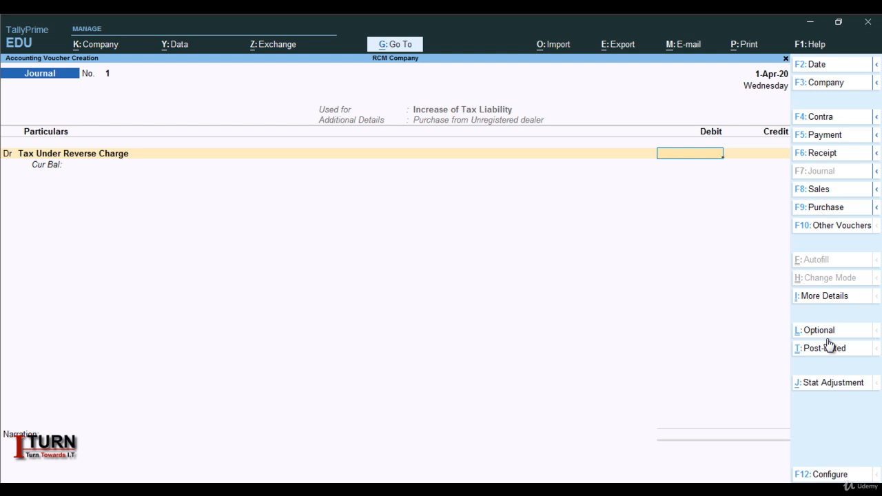
Debit Tax Under Reverse Charge with 90,000 in the journal and move to the credit line.
{"action": "type", "text": "90000"}
{"action": "key", "text": "Return"}
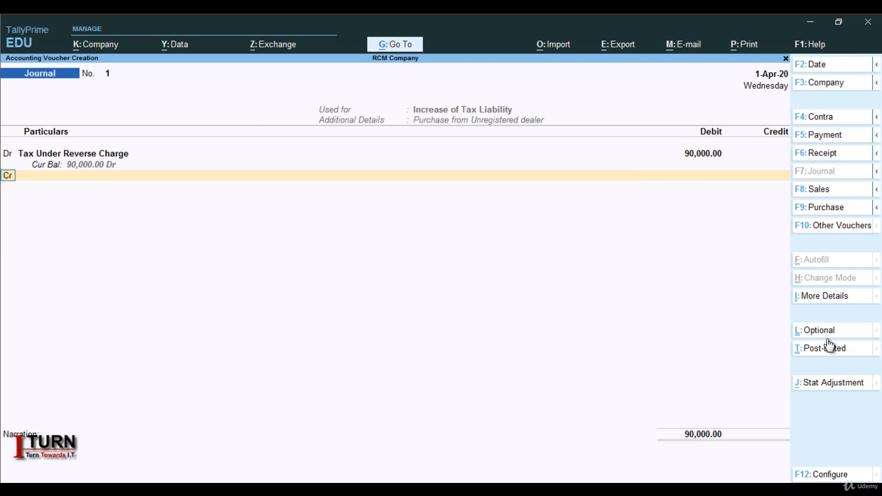
{"action": "key", "text": "Return"}
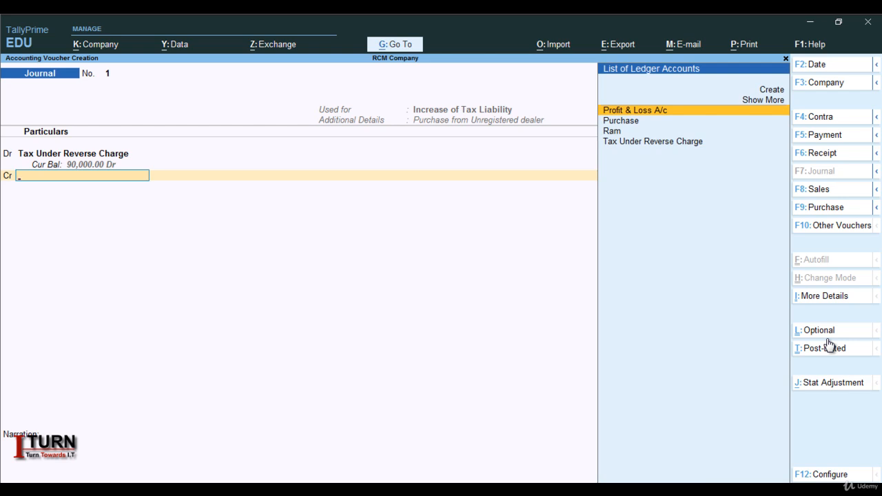
Create a new credit ledger named CGST under Duties & Taxes.
{"action": "key", "text": "alt+c"}
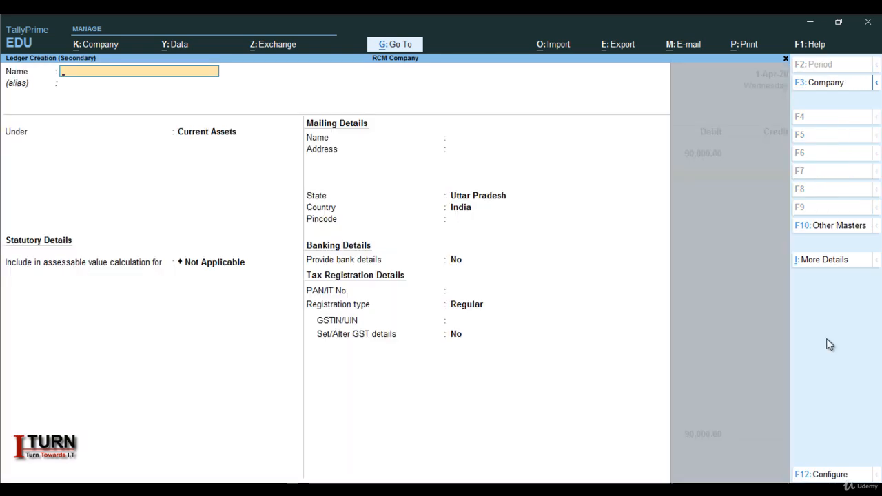
{"action": "key", "text": "Caps_Lock"}
{"action": "type", "text": "CGST"}
{"action": "key", "text": "Return"}
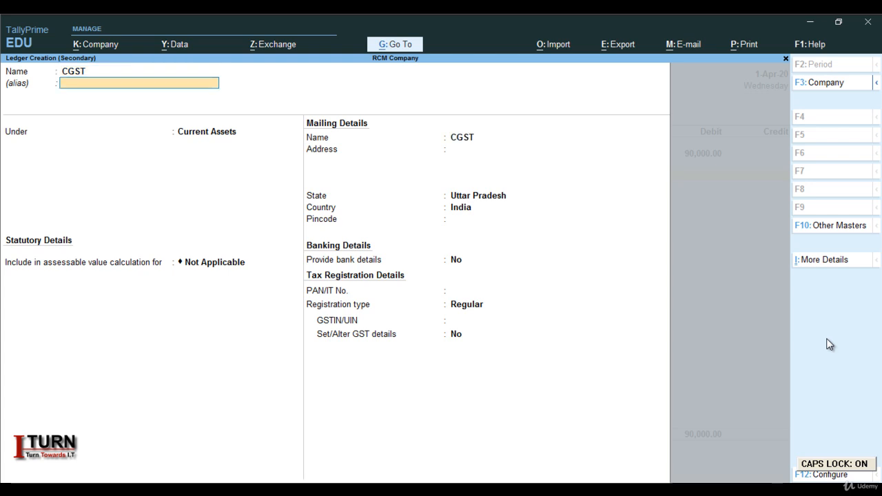
{"action": "key", "text": "Return"}
{"action": "type", "text": "DU"}
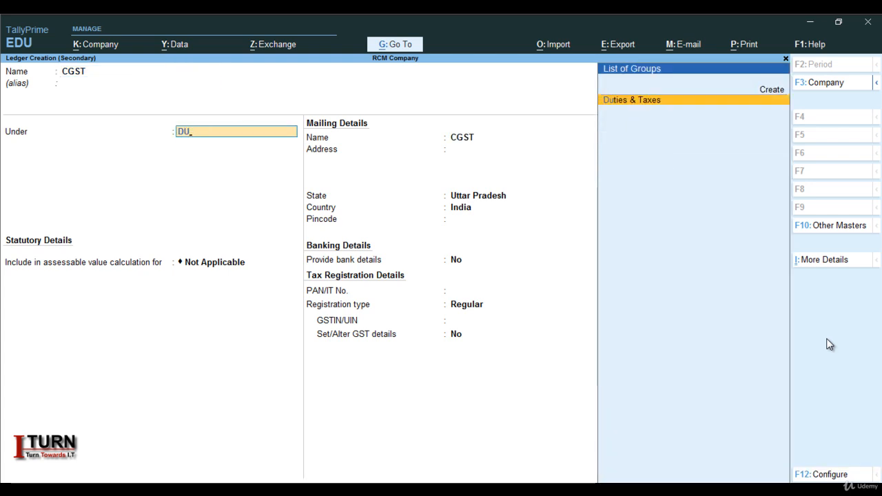
{"action": "key", "text": "Return"}
Set the CGST ledger's duty type to GST with Central Tax, keep rounding Not Applicable, and save it.
{"action": "key", "text": "Up"}
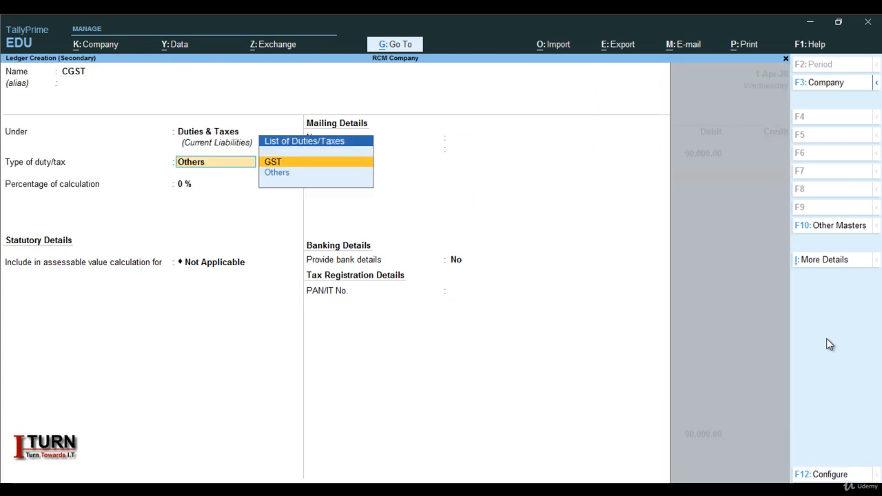
{"action": "key", "text": "Return"}
{"action": "key", "text": "Return"}
{"action": "key", "text": "Return"}
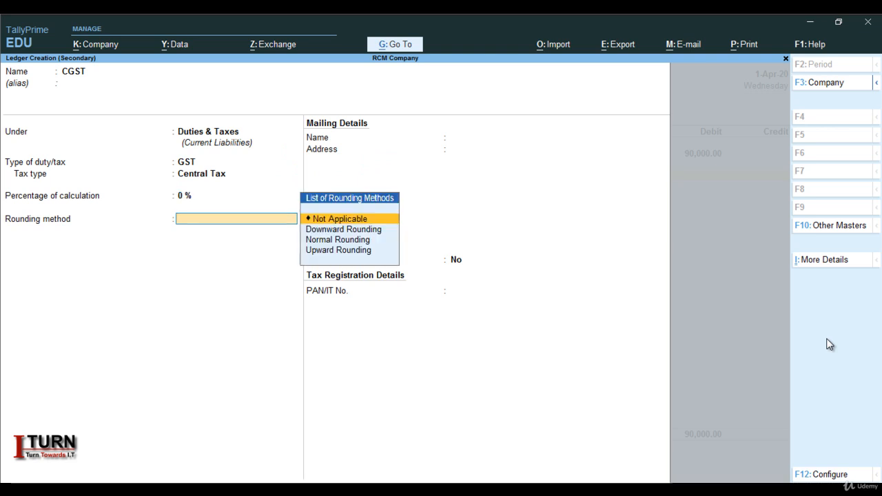
{"action": "key", "text": "Return"}
{"action": "key", "text": "Return"}
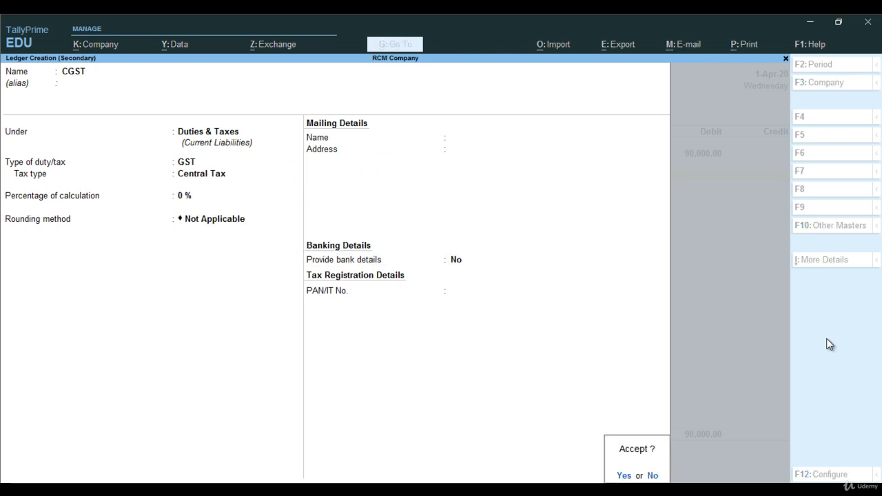
{"action": "key", "text": "Return"}
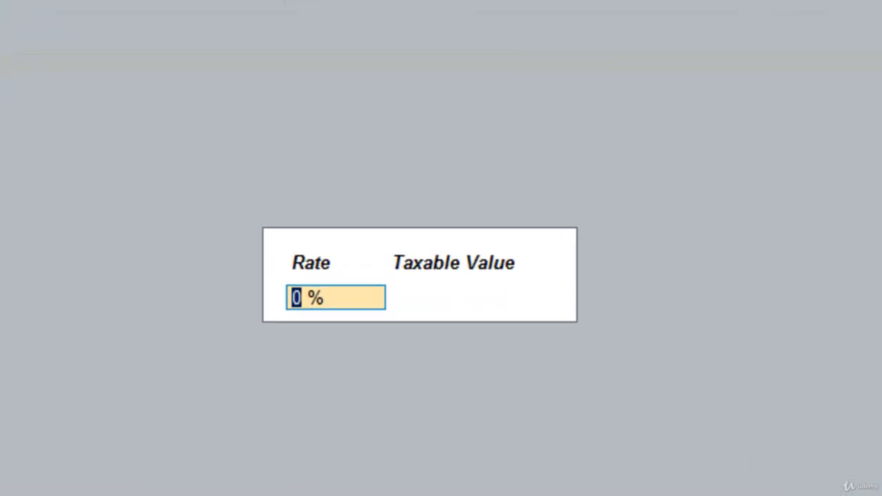
Enter a CGST rate of 9% in the tax rate details.
{"action": "type", "text": "9"}
{"action": "key", "text": "Return"}
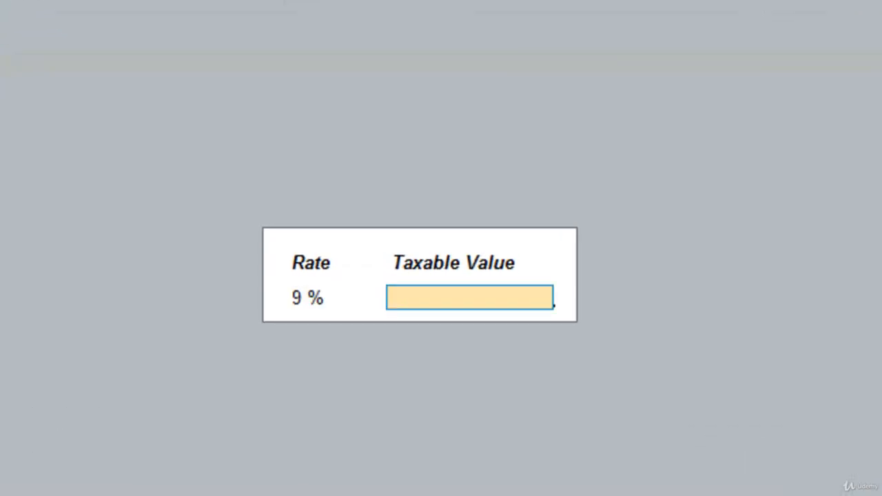
Enter a taxable value of 5,00,000 in the CGST rate details and set the CGST credit to 45,000.
{"action": "type", "text": "500000"}
{"action": "key", "text": "Return"}
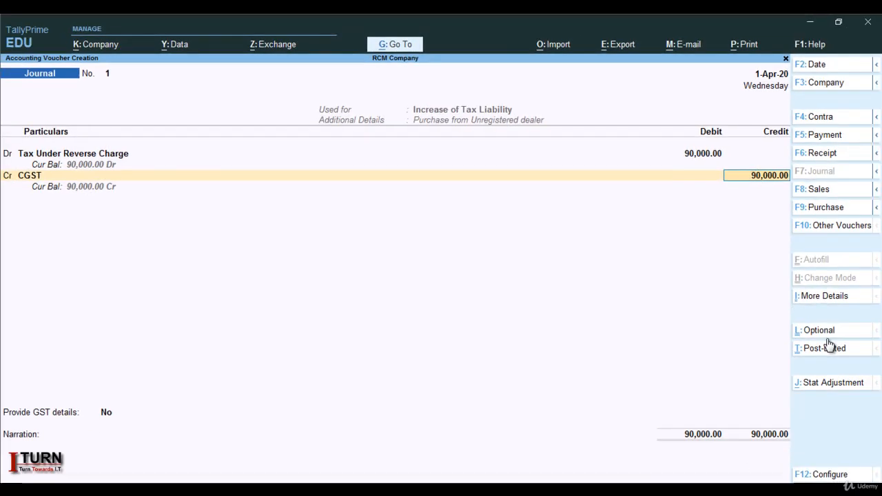
{"action": "type", "text": "45000"}
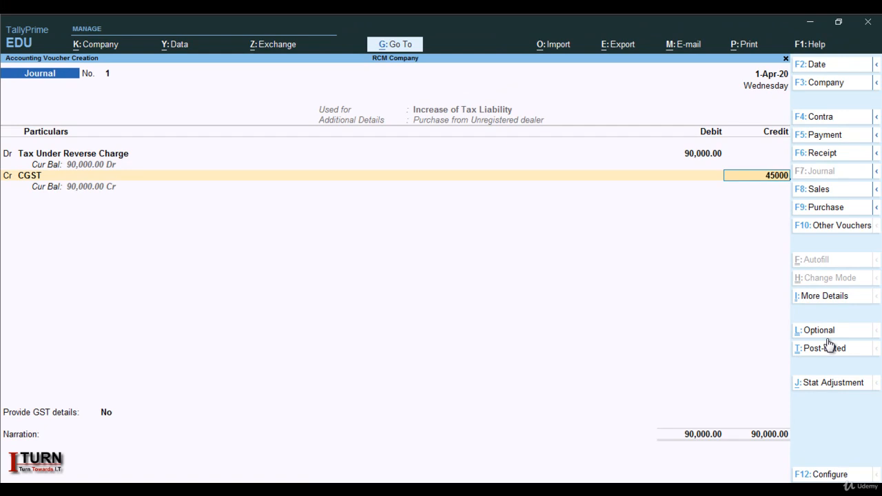
{"action": "key", "text": "Return"}
{"action": "key", "text": "Return"}
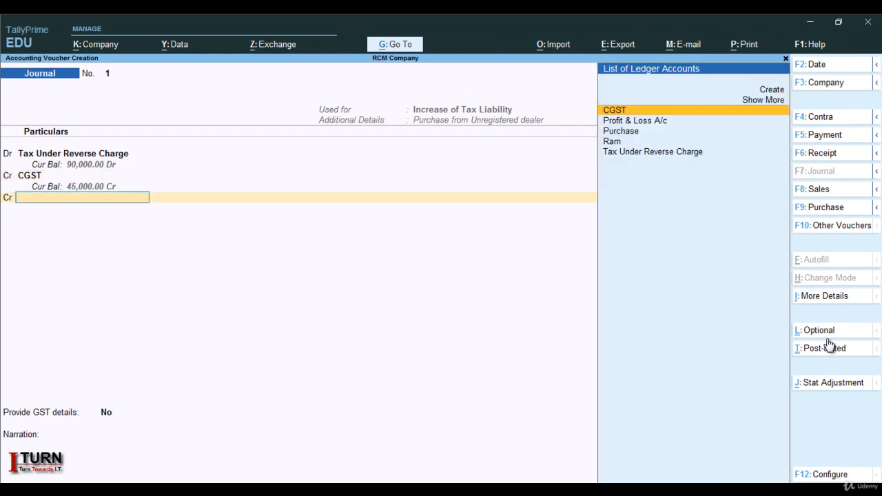
Create a new ledger named SGST from the next credit line of the journal.
{"action": "key", "text": "alt+c"}
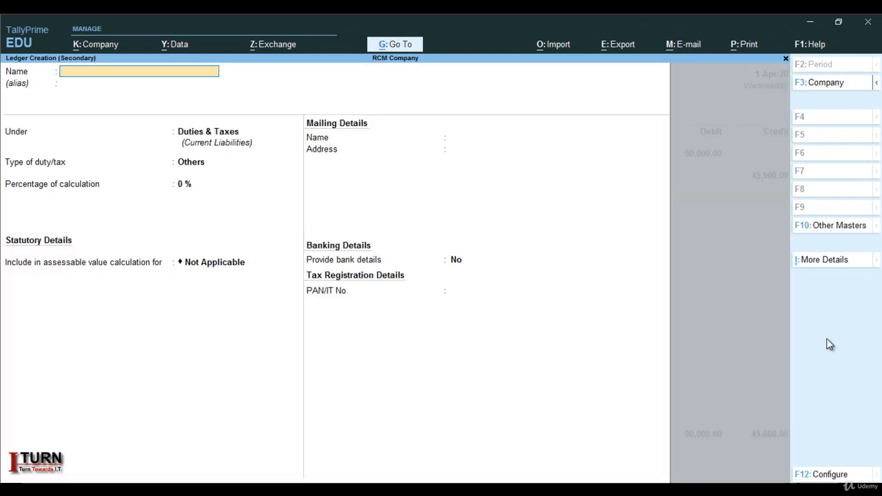
{"action": "type", "text": "SGST"}
{"action": "key", "text": "Return"}
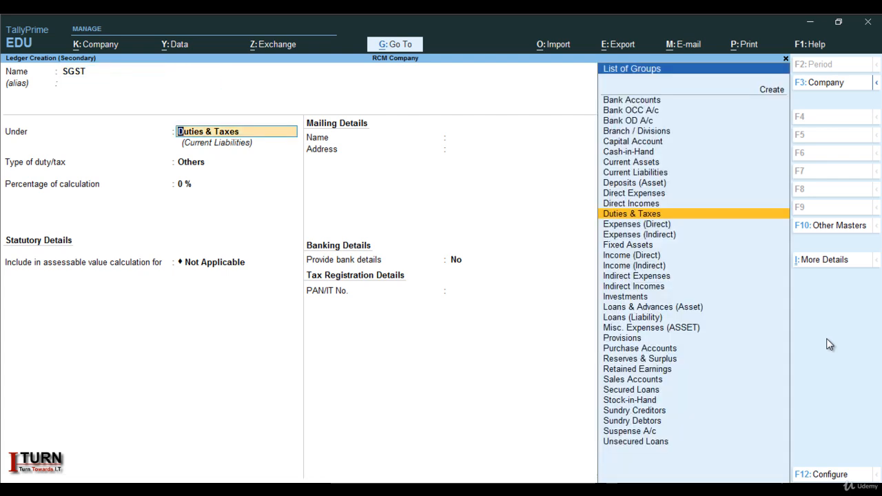
Keep SGST under Duties & Taxes, set its duty type to GST with State Tax, rounding Not Applicable, and save it.
{"action": "key", "text": "Return"}
{"action": "key", "text": "Up"}
{"action": "key", "text": "Return"}
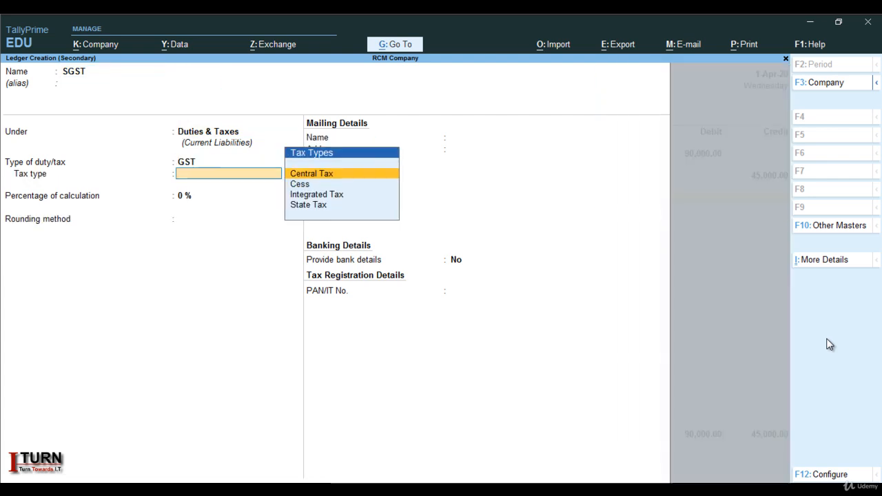
{"action": "key", "text": "Down"}
{"action": "key", "text": "Down"}
{"action": "key", "text": "Down"}
{"action": "key", "text": "Return"}
{"action": "key", "text": "Return"}
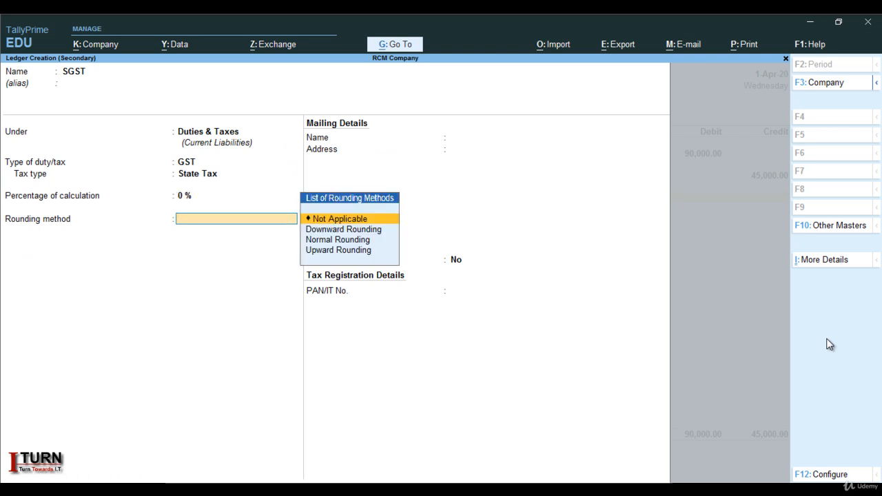
{"action": "key", "text": "Return"}
{"action": "key", "text": "Return"}
{"action": "key", "text": "Return"}
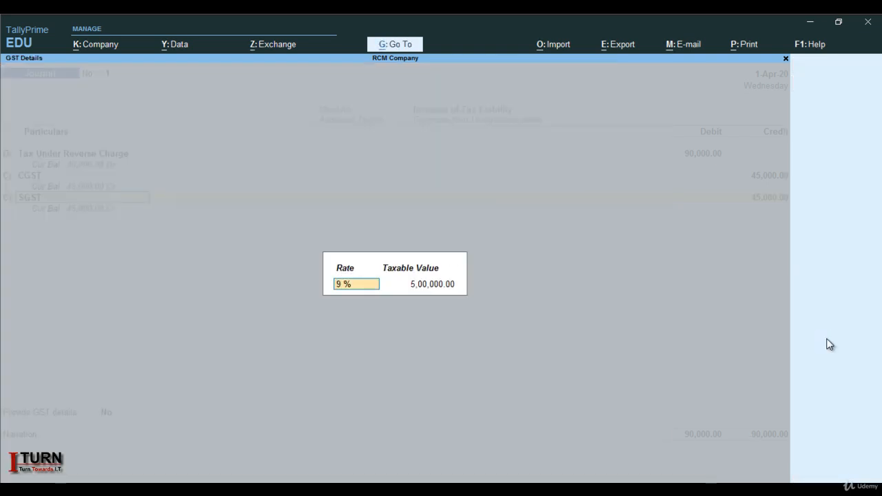
Accept the 9% SGST rate details, keep the 45,000 SGST credit, and save the journal voucher.
{"action": "key", "text": "Return"}
{"action": "key", "text": "Return"}
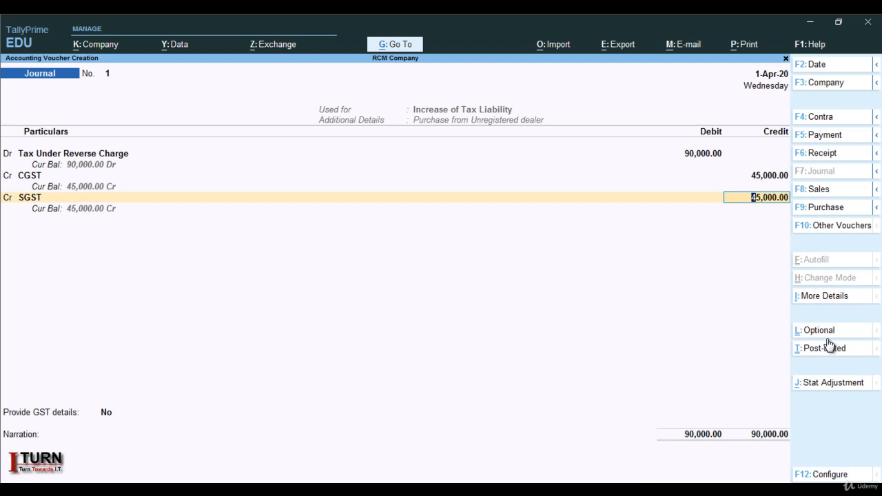
{"action": "key", "text": "Return"}
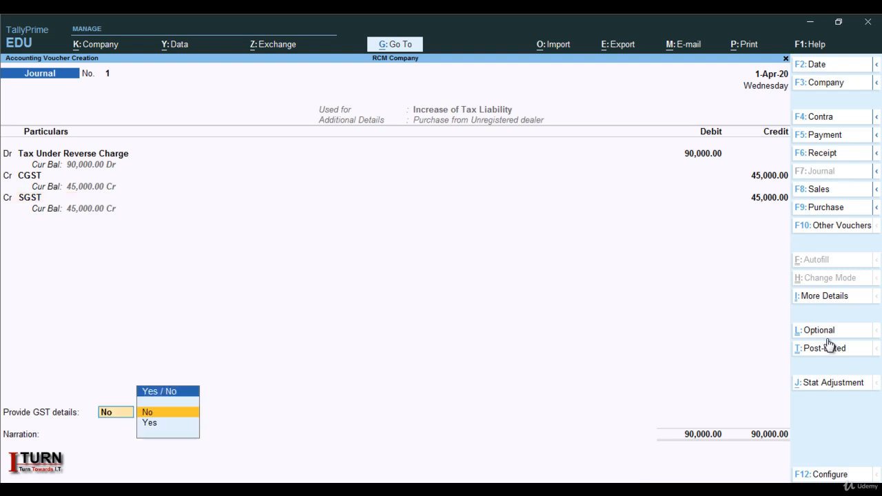
{"action": "key", "text": "Return"}
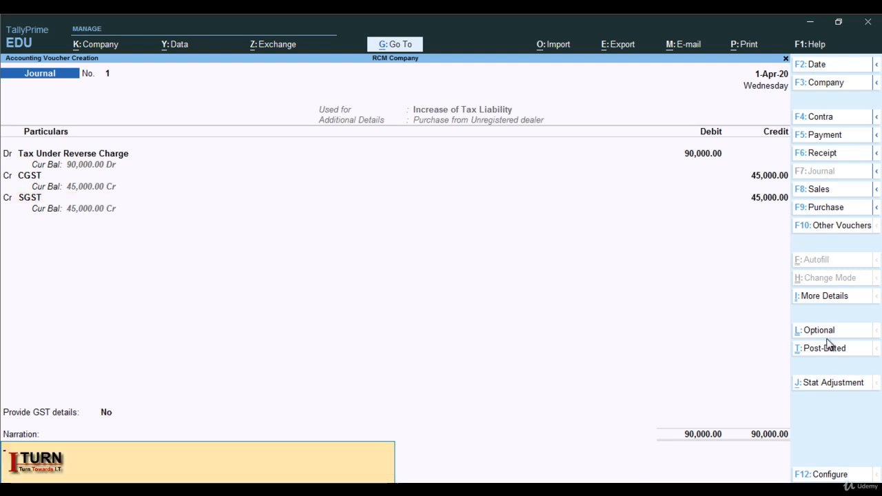
{"action": "key", "text": "Return"}
{"action": "key", "text": "Return"}
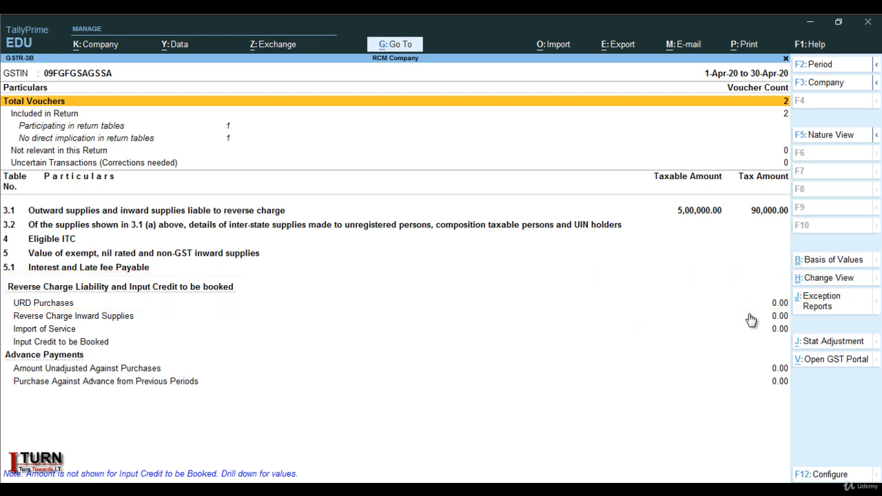
Start a Payment voucher with GST stat adjustment nature of payment set to Advance payment under reverse charge.
{"action": "key", "text": "Escape"}
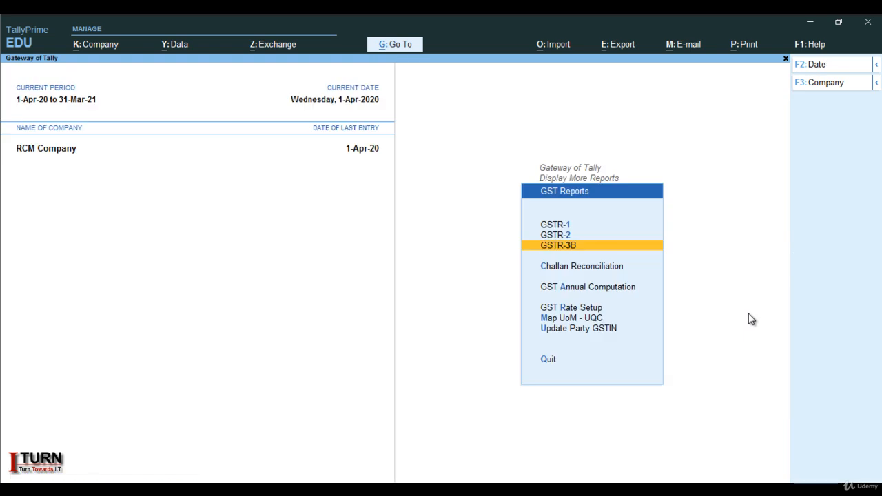
{"action": "key", "text": "Escape"}
{"action": "key", "text": "Escape"}
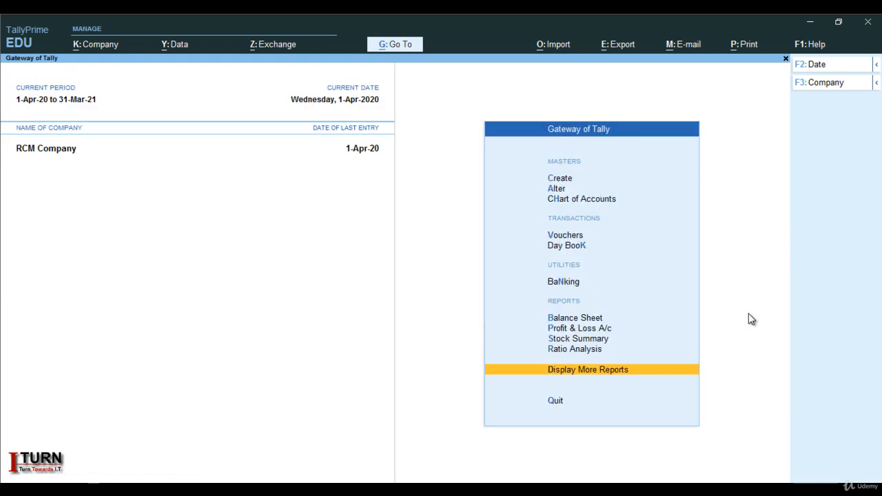
{"action": "key", "text": "Up"}
{"action": "key", "text": "Up"}
{"action": "key", "text": "Up"}
{"action": "key", "text": "Up"}
{"action": "key", "text": "Up"}
{"action": "key", "text": "Up"}
{"action": "key", "text": "Up"}
{"action": "key", "text": "Return"}
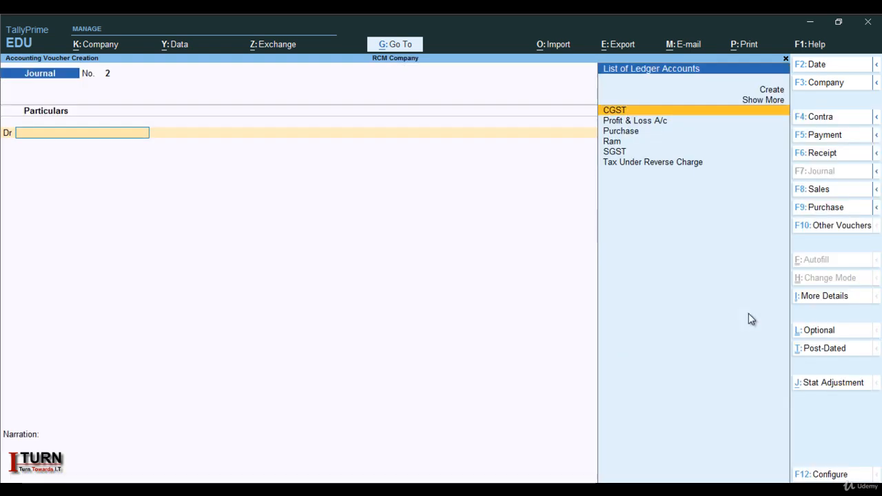
{"action": "key", "text": "F5"}
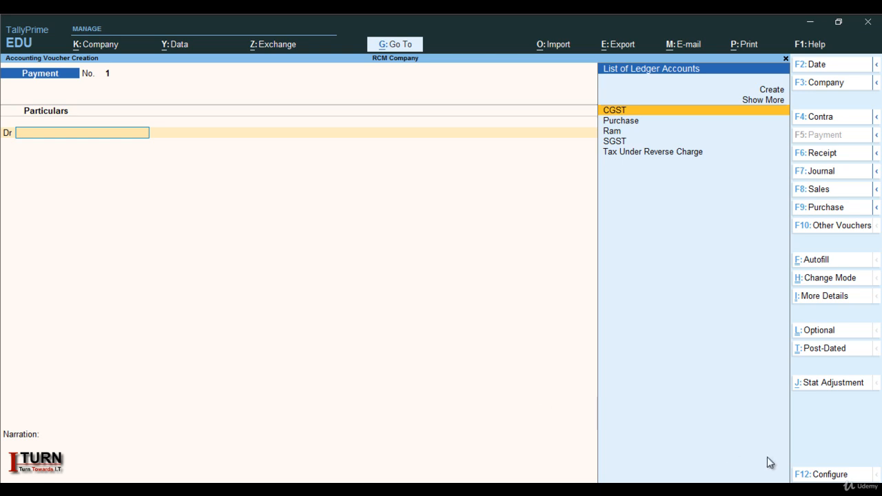
{"action": "left_click", "coordinate": [826, 384]}
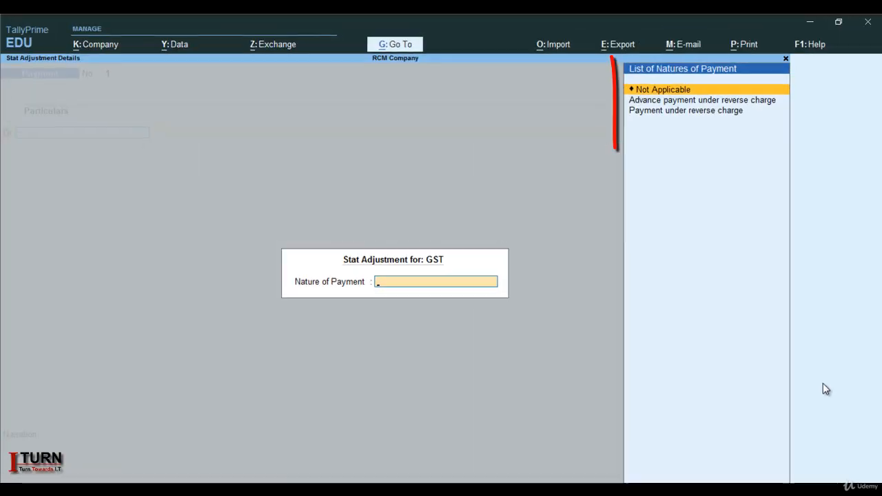
{"action": "key", "text": "Down"}
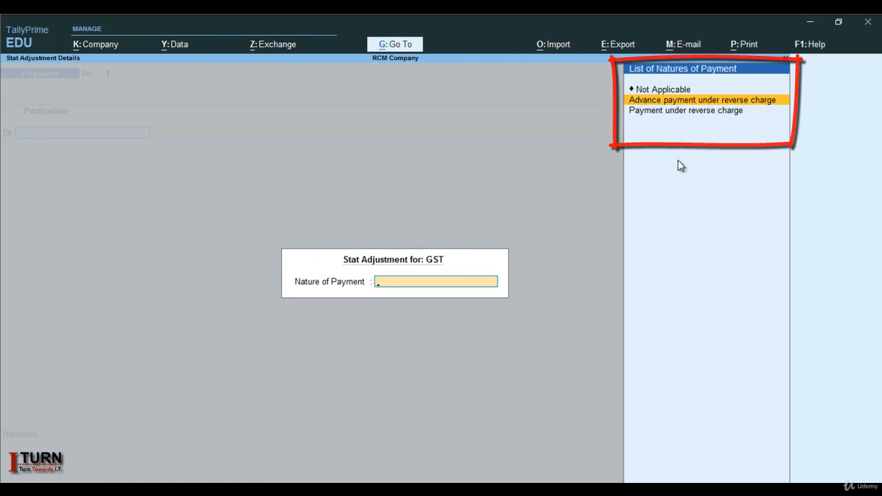
{"action": "key", "text": "Return"}
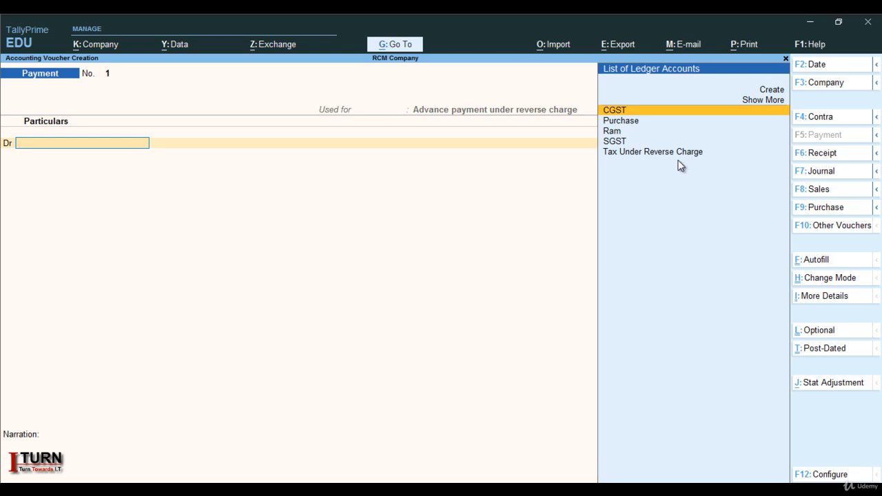
Debit CGST and SGST with 45,000 each in the payment voucher.
{"action": "key", "text": "Return"}
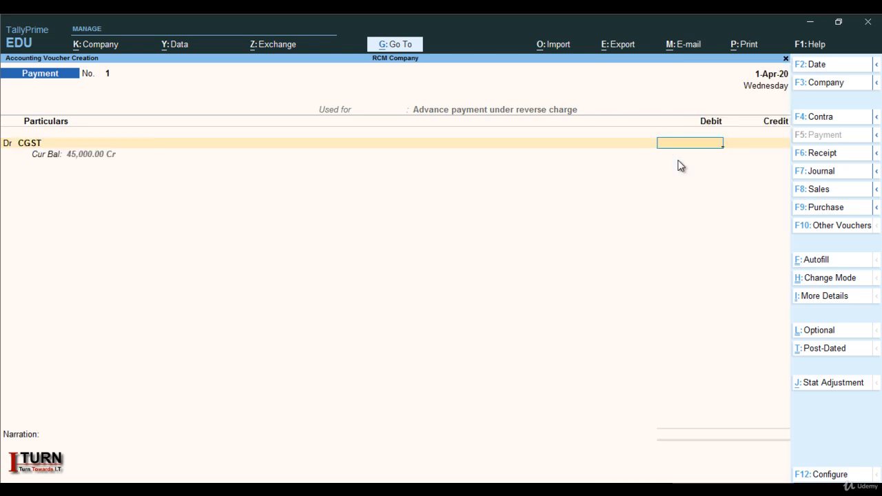
{"action": "type", "text": "45000"}
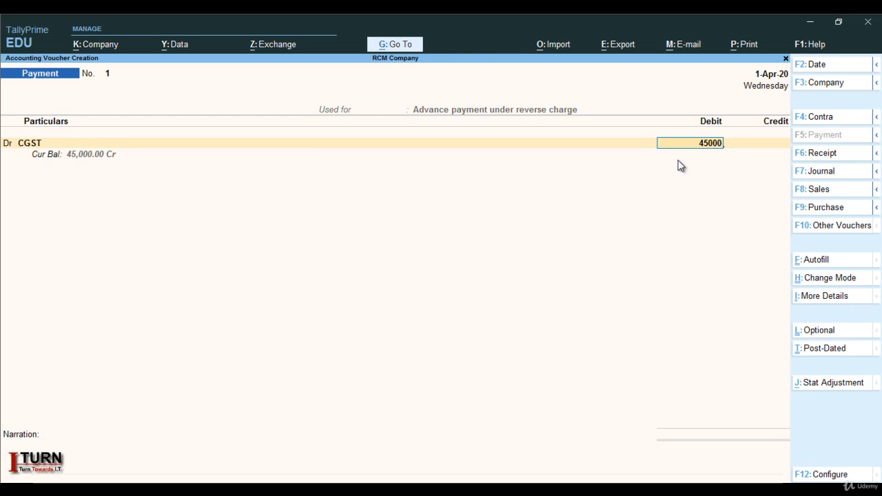
{"action": "key", "text": "Return"}
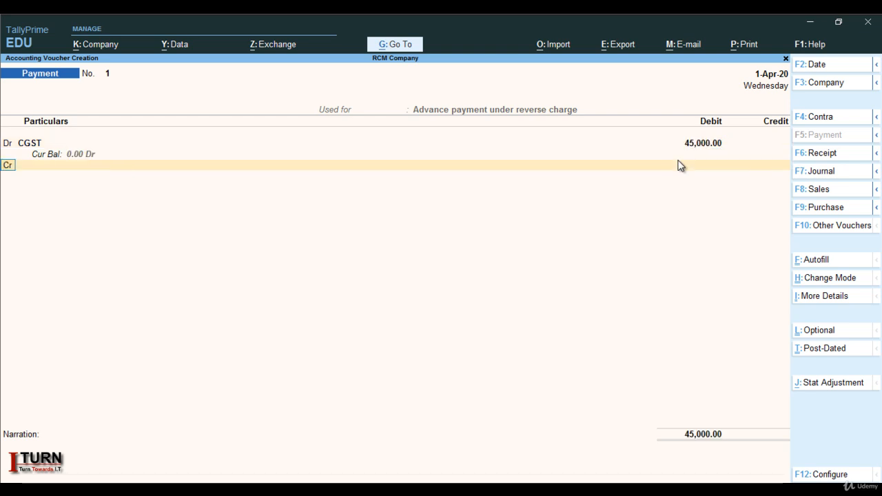
{"action": "type", "text": "D"}
{"action": "key", "text": "Return"}
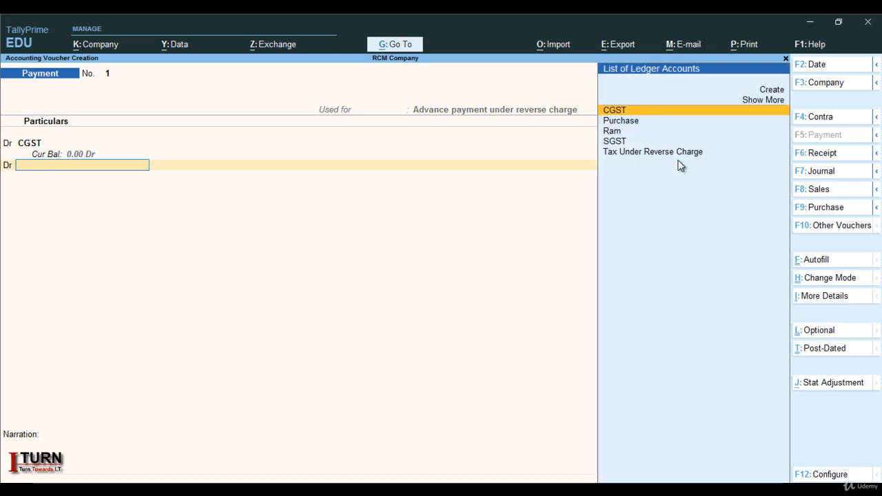
{"action": "key", "text": "Down"}
{"action": "key", "text": "Down"}
{"action": "key", "text": "Down"}
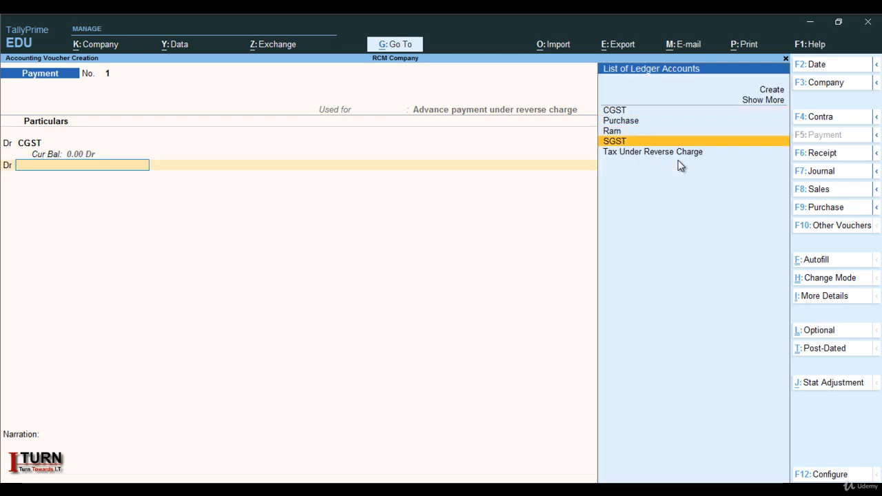
{"action": "key", "text": "Return"}
{"action": "type", "text": "45000"}
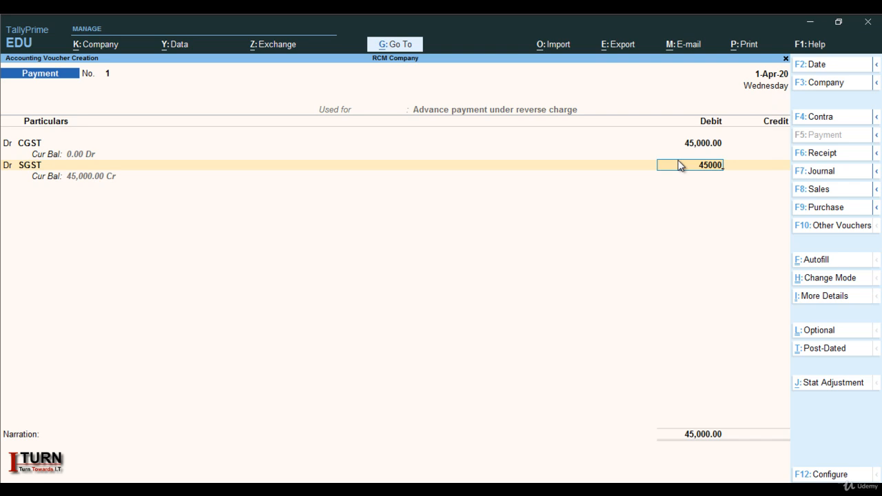
{"action": "key", "text": "Return"}
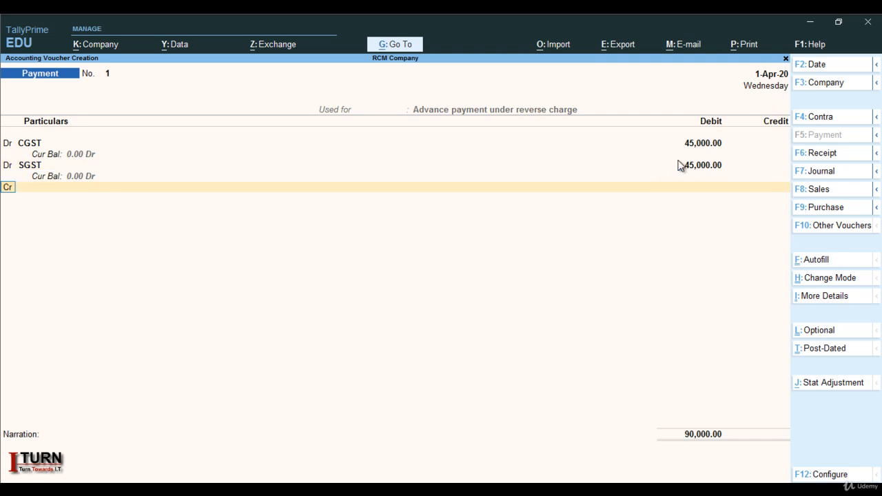
Credit Cash with 90,000, save the payment voucher, and quit voucher entry.
{"action": "key", "text": "Return"}
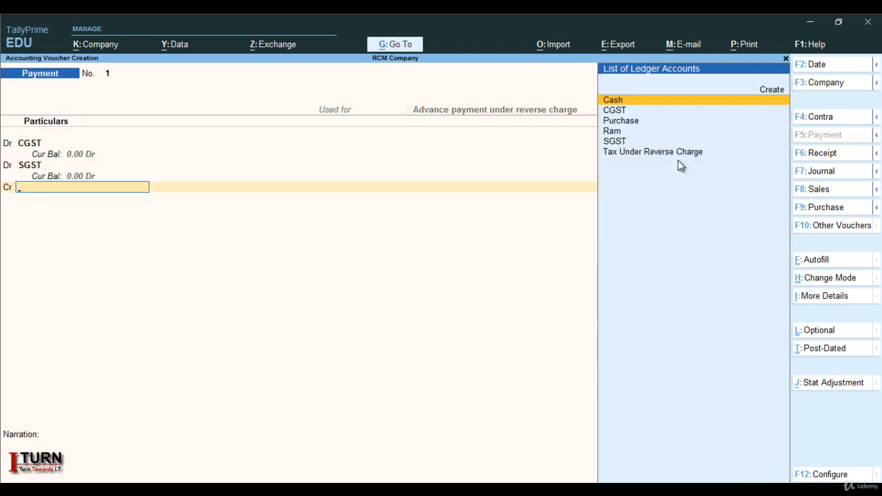
{"action": "key", "text": "Return"}
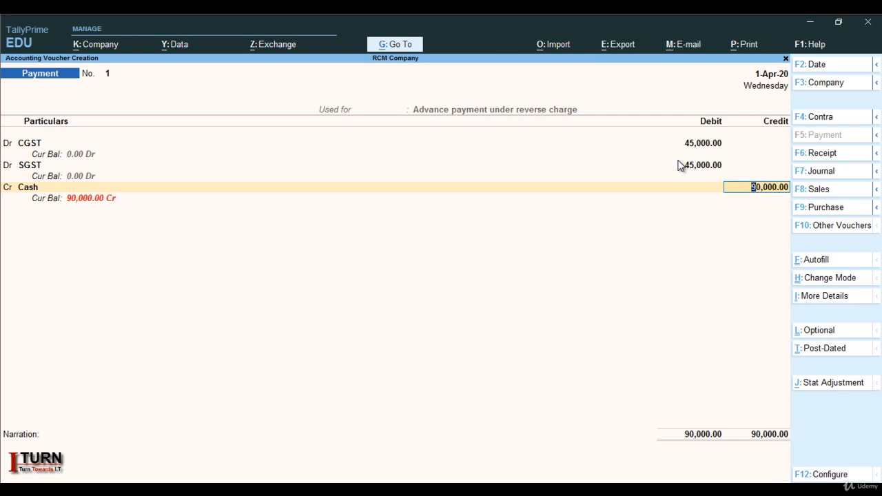
{"action": "key", "text": "Return"}
{"action": "key", "text": "Return"}
{"action": "key", "text": "Return"}
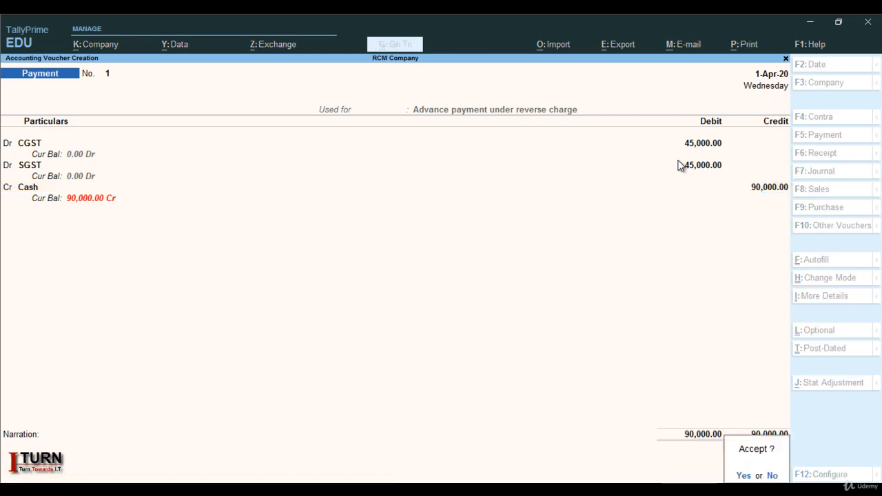
{"action": "key", "text": "Return"}
{"action": "key", "text": "Escape"}
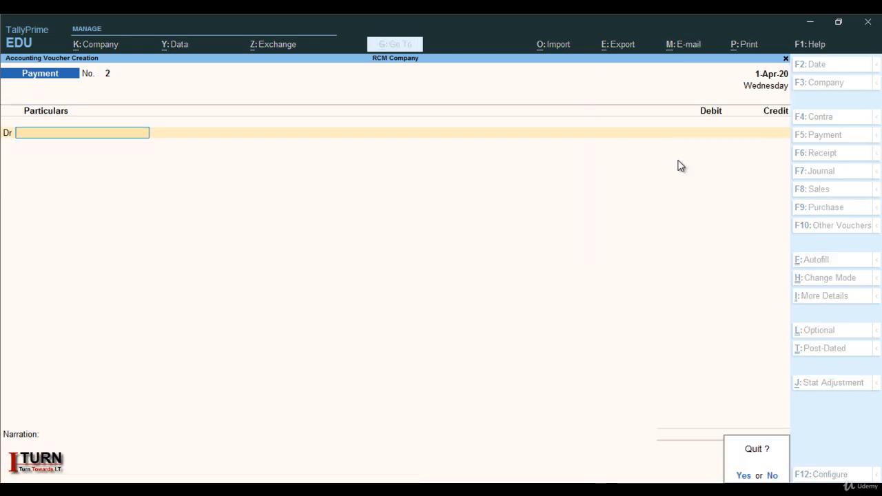
{"action": "key", "text": "Return"}
Open the GSTR-3B report from the GST reports.
{"action": "key", "text": "Down"}
{"action": "key", "text": "Down"}
{"action": "key", "text": "Down"}
{"action": "key", "text": "Down"}
{"action": "key", "text": "Down"}
{"action": "key", "text": "Down"}
{"action": "key", "text": "Down"}
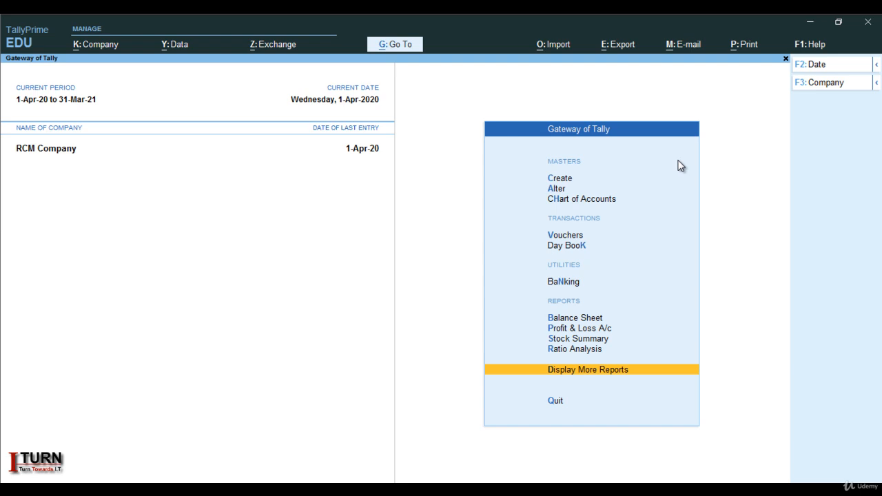
{"action": "key", "text": "Return"}
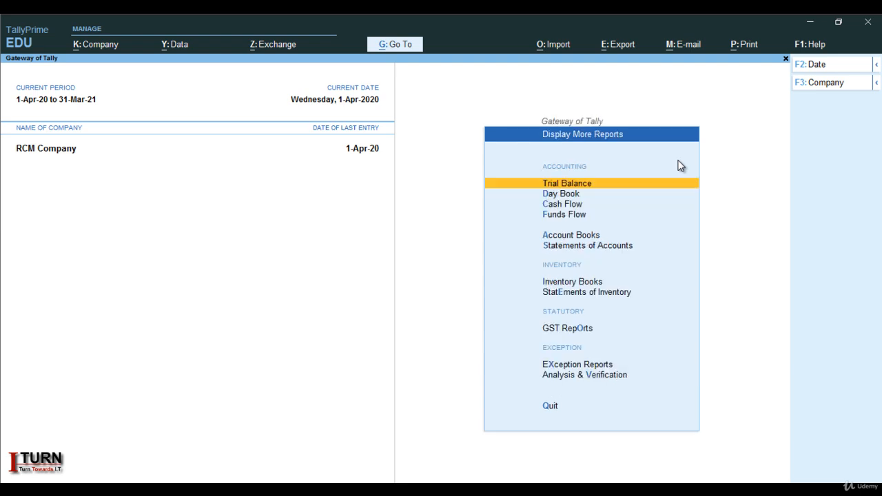
{"action": "key", "text": "Down"}
{"action": "key", "text": "Down"}
{"action": "key", "text": "Down"}
{"action": "key", "text": "Down"}
{"action": "key", "text": "Down"}
{"action": "key", "text": "Down"}
{"action": "key", "text": "Down"}
{"action": "key", "text": "Down"}
{"action": "key", "text": "Down"}
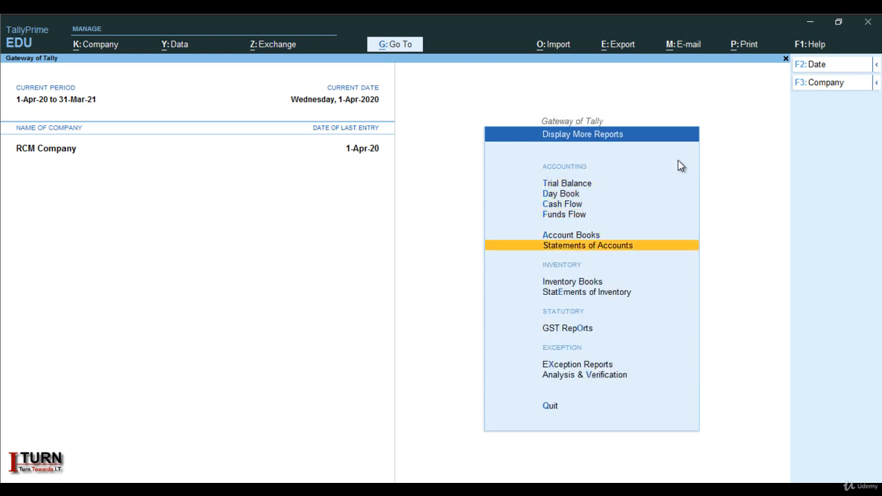
{"action": "key", "text": "Up"}
{"action": "key", "text": "Return"}
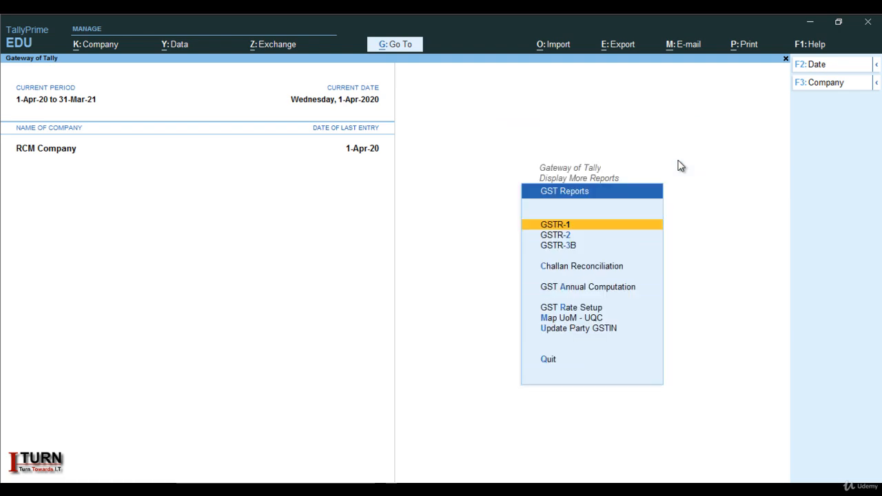
{"action": "key", "text": "Down"}
{"action": "key", "text": "Down"}
{"action": "key", "text": "Down"}
{"action": "key", "text": "Up"}
{"action": "key", "text": "Return"}
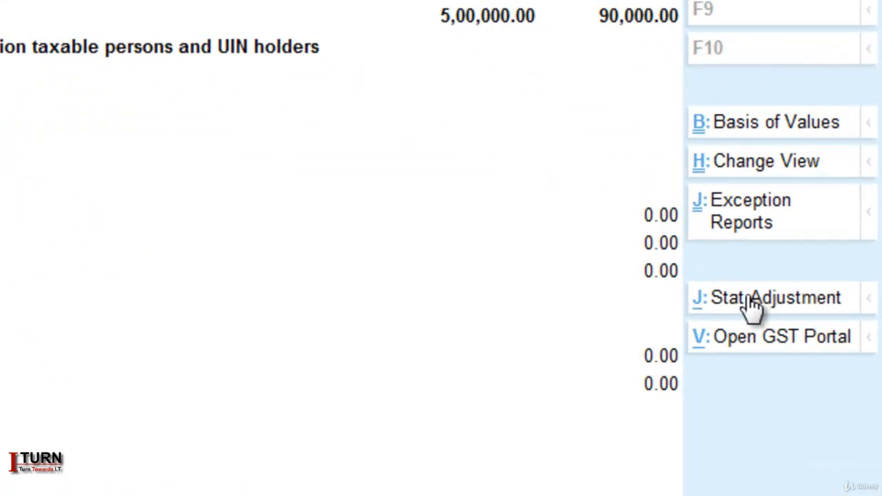
Start a stat adjustment journal with nature Increase of Input Tax Credit and additional details Purchase from Unregistered dealer.
{"action": "left_click", "coordinate": [753, 301]}
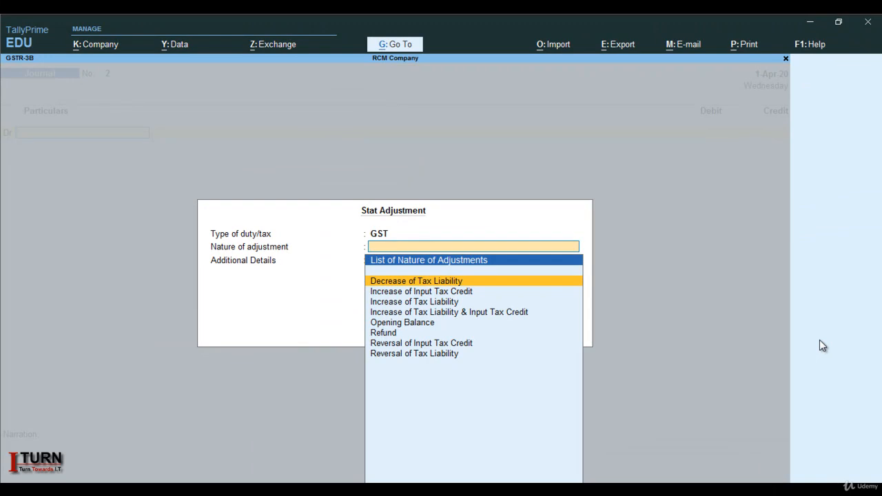
{"action": "key", "text": "Down"}
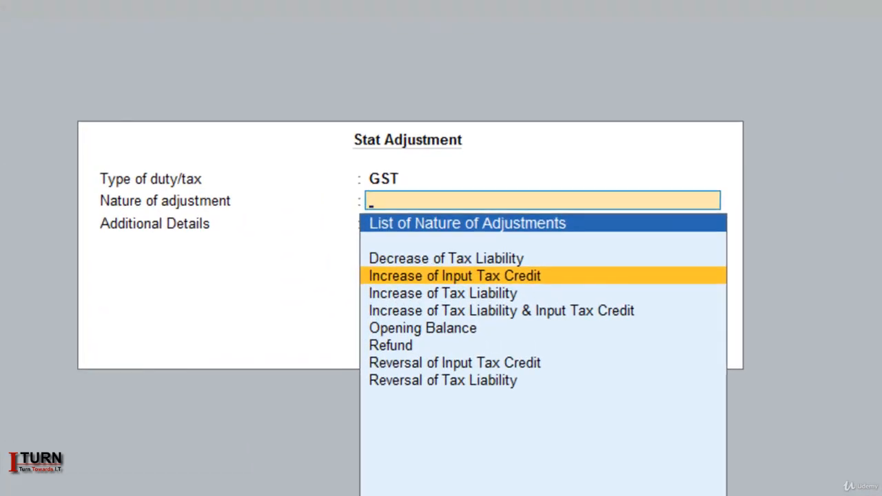
{"action": "key", "text": "Return"}
{"action": "key", "text": "Down"}
{"action": "key", "text": "Down"}
{"action": "key", "text": "Down"}
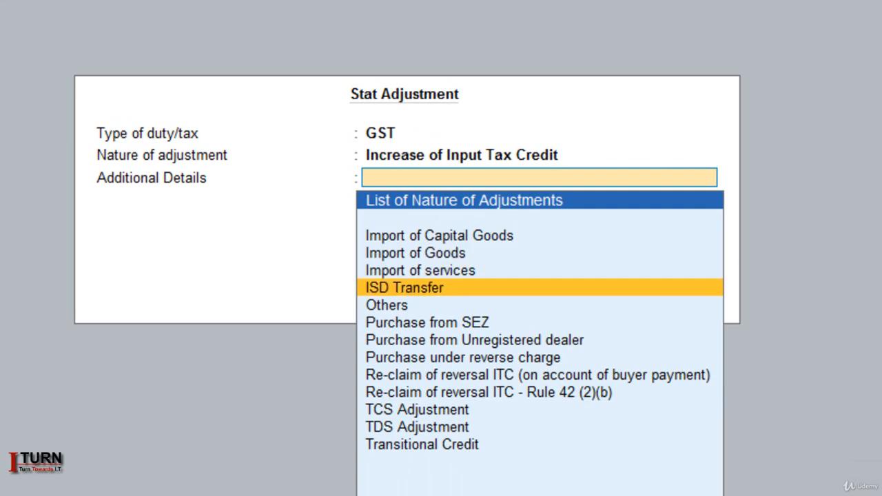
{"action": "key", "text": "Down"}
{"action": "key", "text": "Down"}
{"action": "key", "text": "Down"}
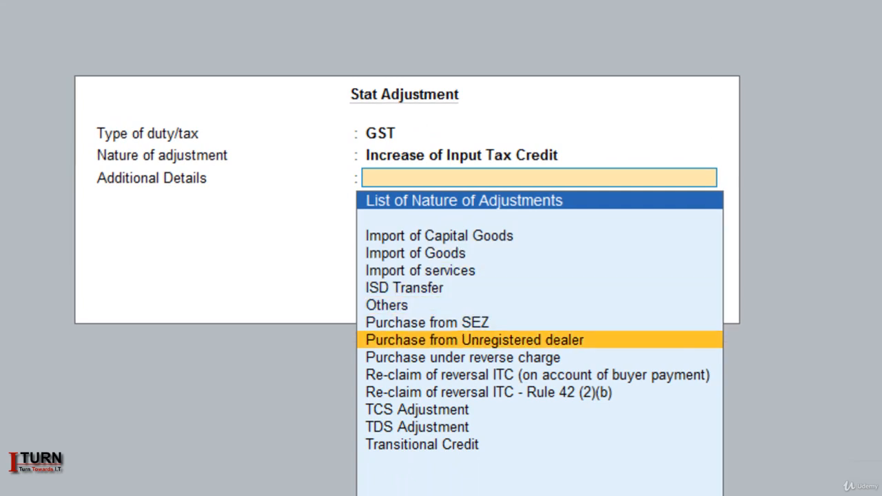
{"action": "key", "text": "Return"}
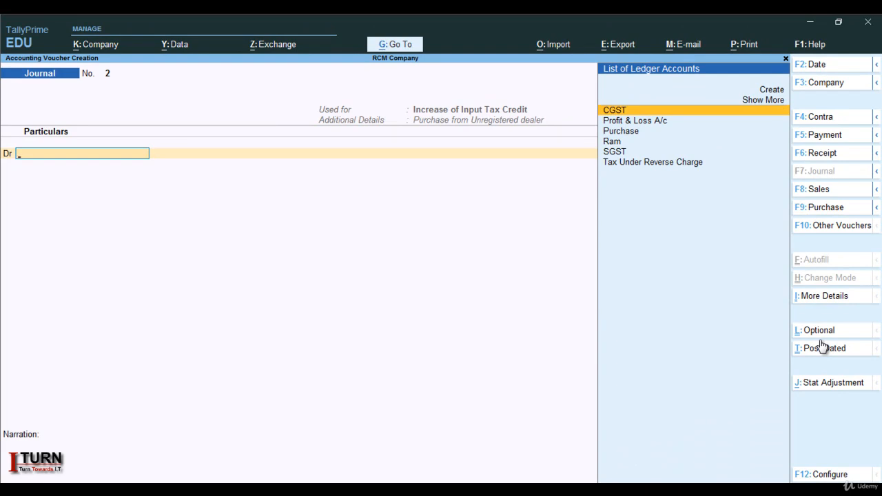
Debit CGST with 45,000, entering GST rate 9% on taxable value 5,00,000.
{"action": "key", "text": "Return"}
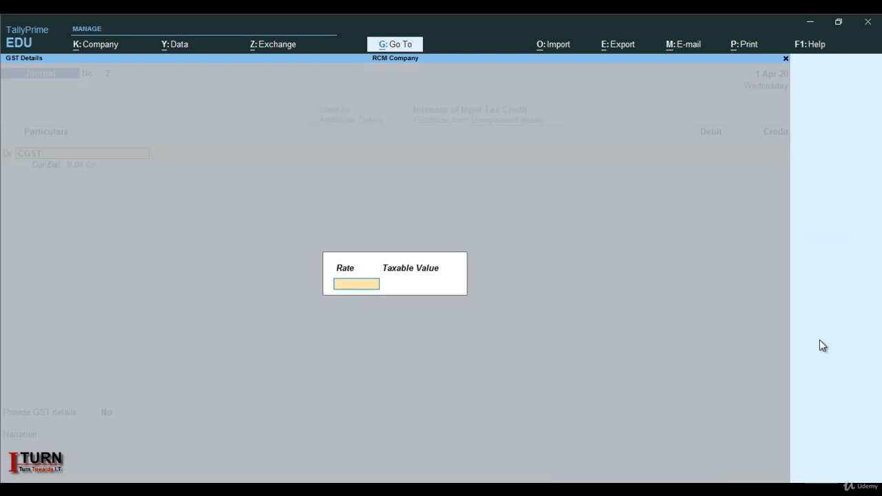
{"action": "type", "text": "9"}
{"action": "key", "text": "Return"}
{"action": "type", "text": "50"}
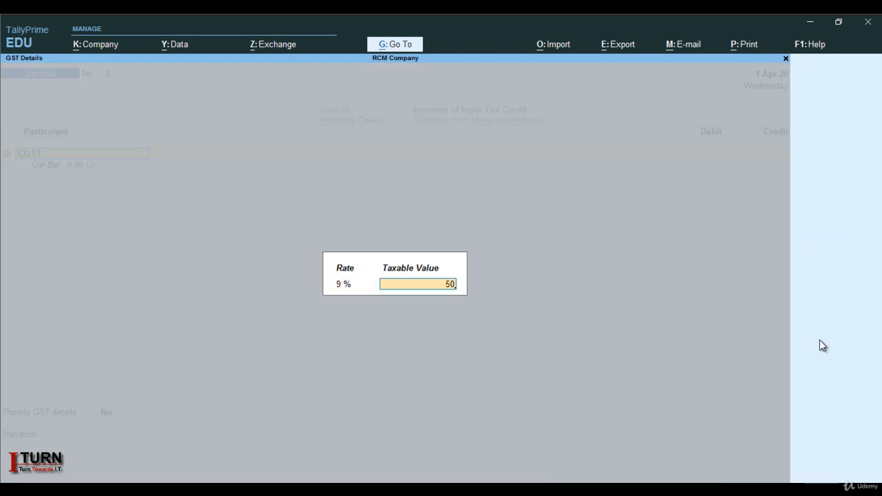
{"action": "type", "text": "0000"}
{"action": "key", "text": "Return"}
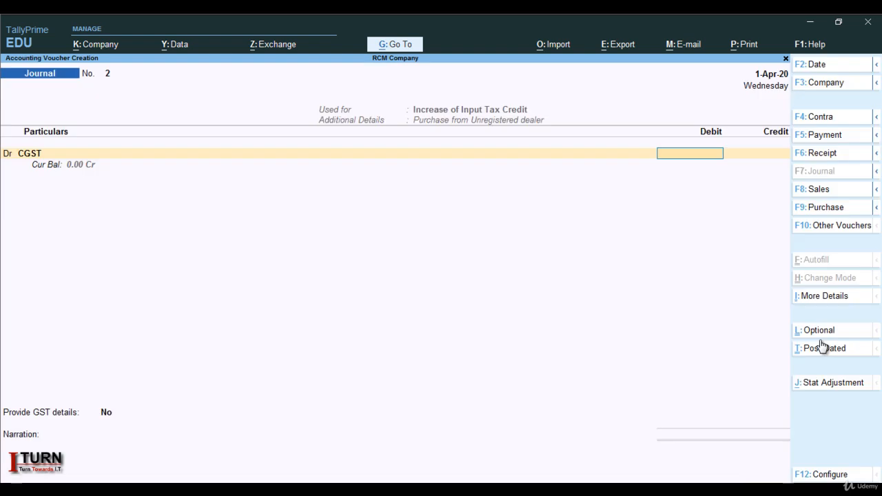
{"action": "type", "text": "45000"}
{"action": "key", "text": "Return"}
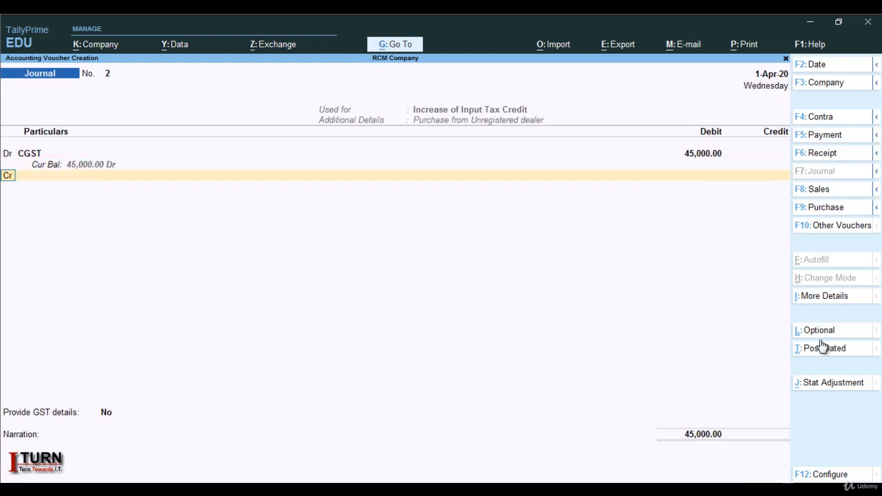
Debit SGST with 45,000 at 9% on the same 5,00,000 taxable value.
{"action": "key", "text": "Return"}
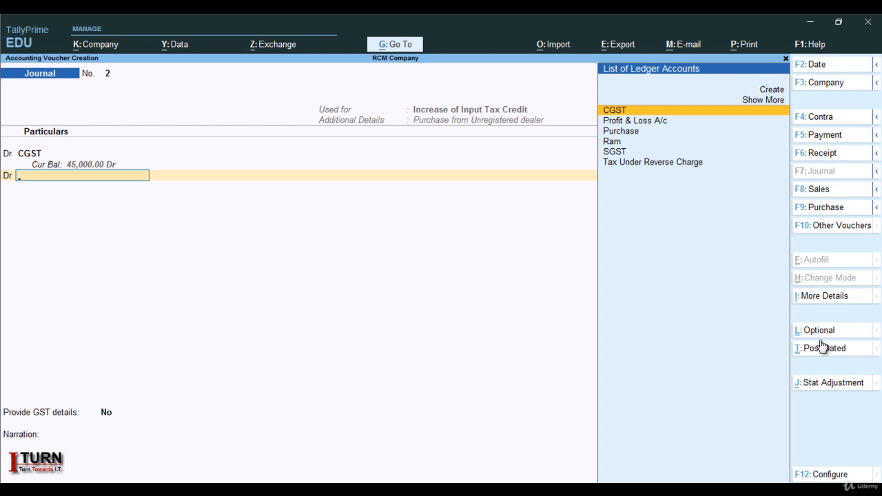
{"action": "type", "text": "S"}
{"action": "key", "text": "Return"}
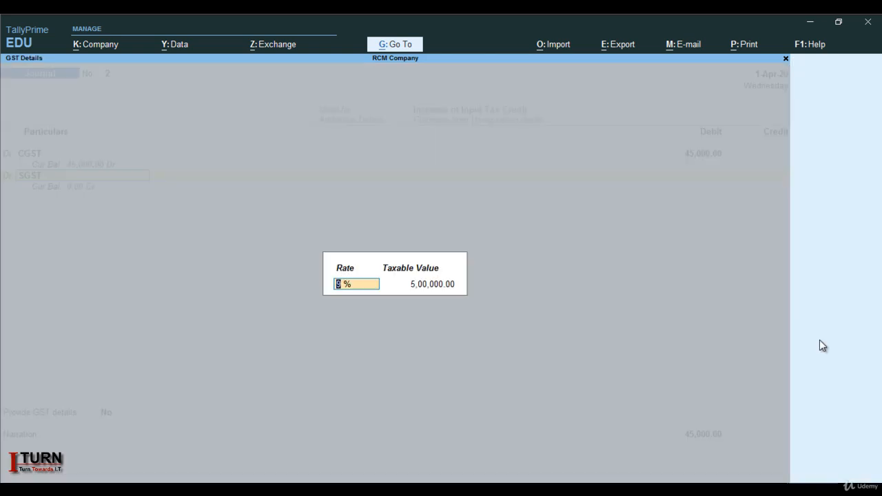
{"action": "key", "text": "Return"}
{"action": "key", "text": "Return"}
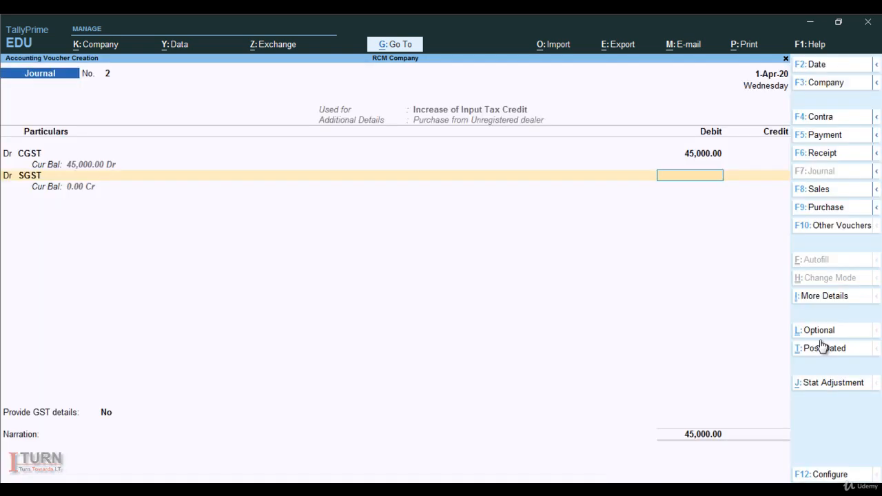
{"action": "type", "text": "45"}
{"action": "type", "text": "000"}
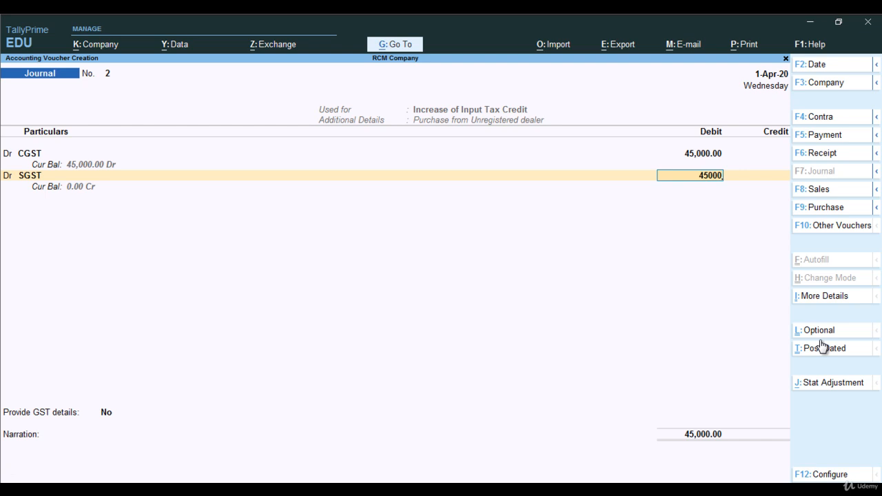
{"action": "key", "text": "Return"}
{"action": "key", "text": "Return"}
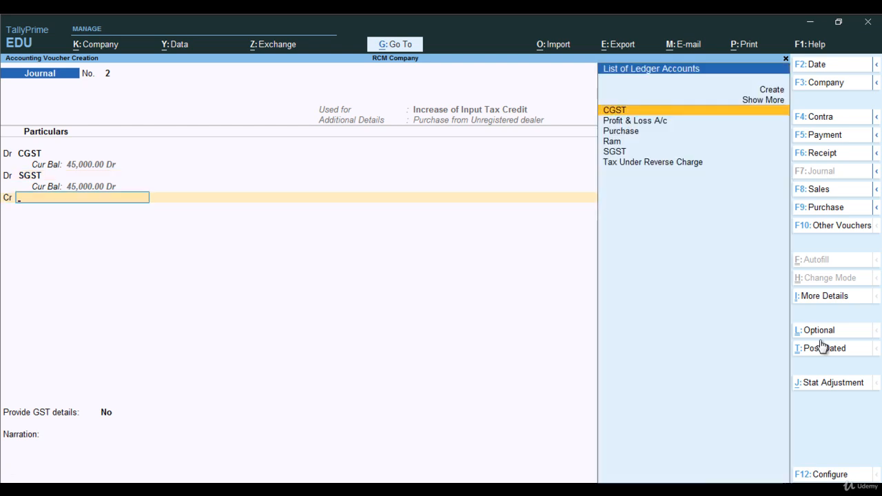
Credit Tax Under Reverse Charge with 90,000 and save the stat adjustment journal.
{"action": "key", "text": "Down"}
{"action": "key", "text": "Down"}
{"action": "key", "text": "Down"}
{"action": "key", "text": "Down"}
{"action": "key", "text": "Down"}
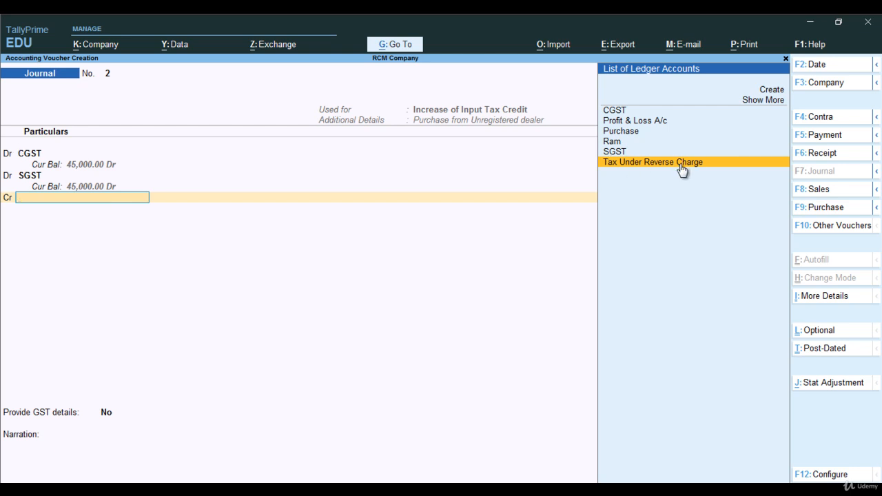
{"action": "key", "text": "Return"}
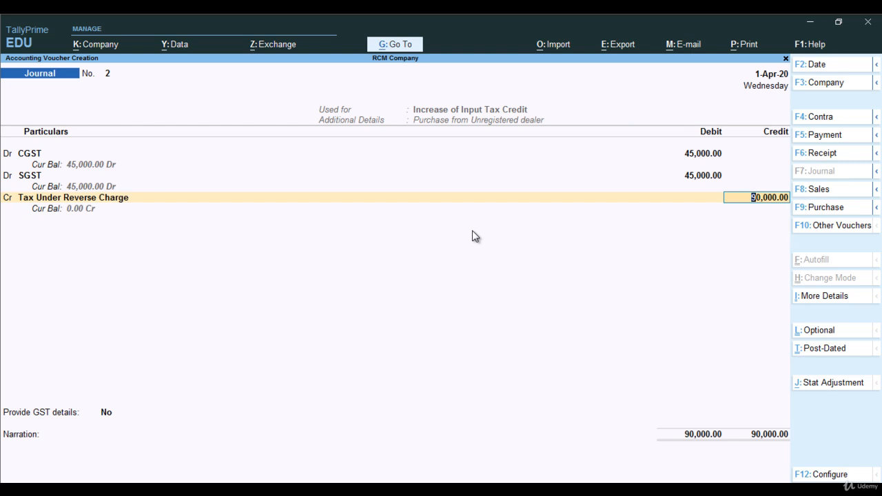
{"action": "key", "text": "Return"}
{"action": "key", "text": "Return"}
{"action": "key", "text": "Return"}
{"action": "key", "text": "Return"}
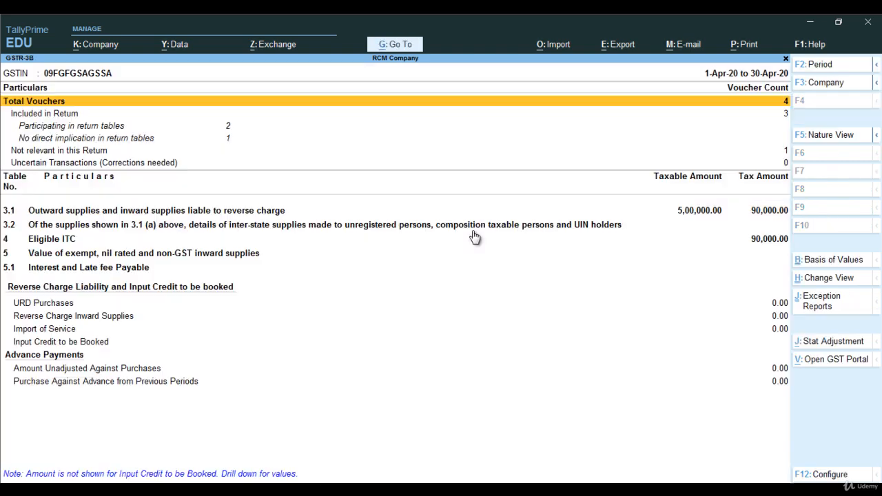